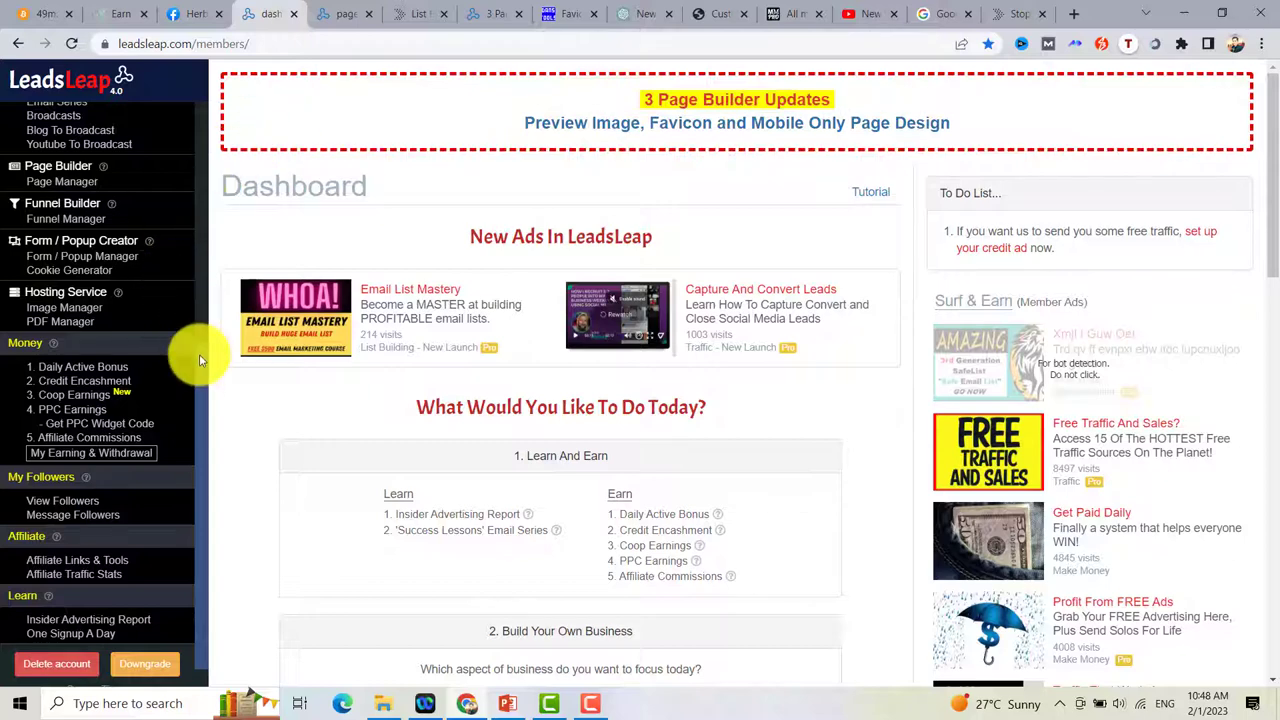
Read the 3 Page Builder Updates blog post about the Social Media Preview Image option
{"action": "left_click_drag", "start_coordinate": [199, 360], "coordinate": [214, 94]}
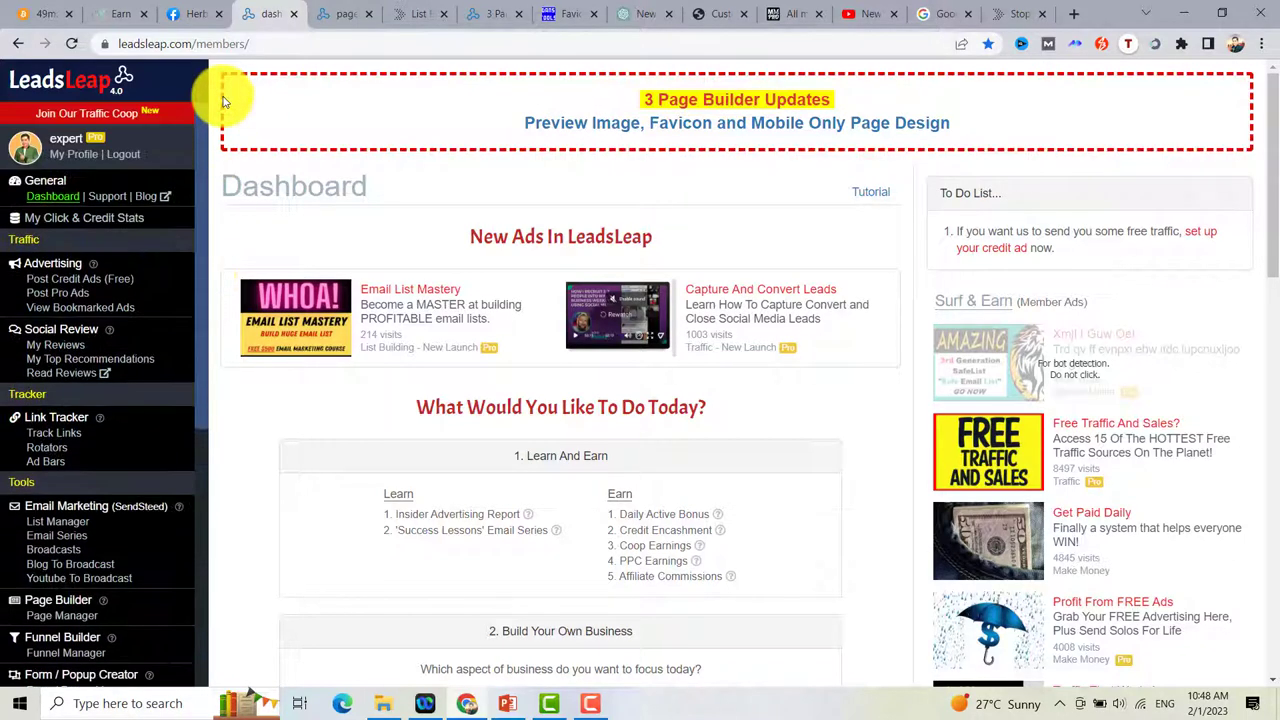
{"action": "left_click", "coordinate": [327, 13]}
{"action": "key", "text": "ctrl+shift+Tab"}
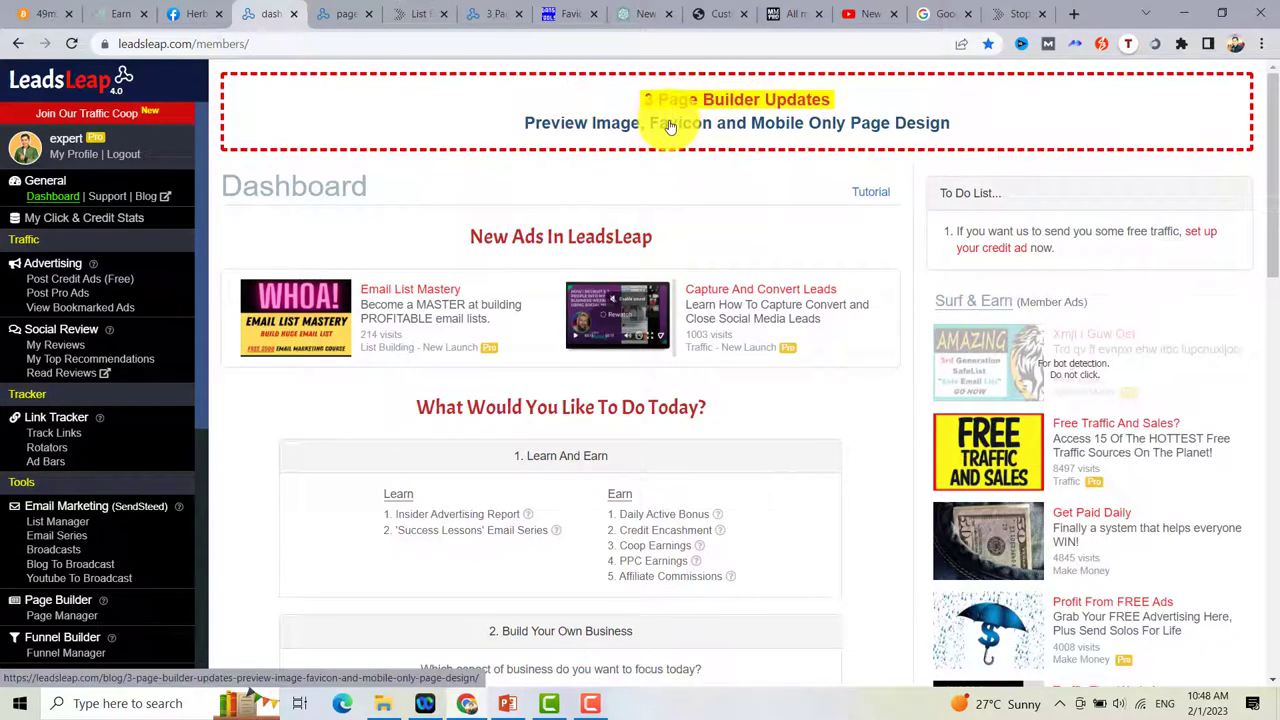
{"action": "left_click", "coordinate": [488, 13]}
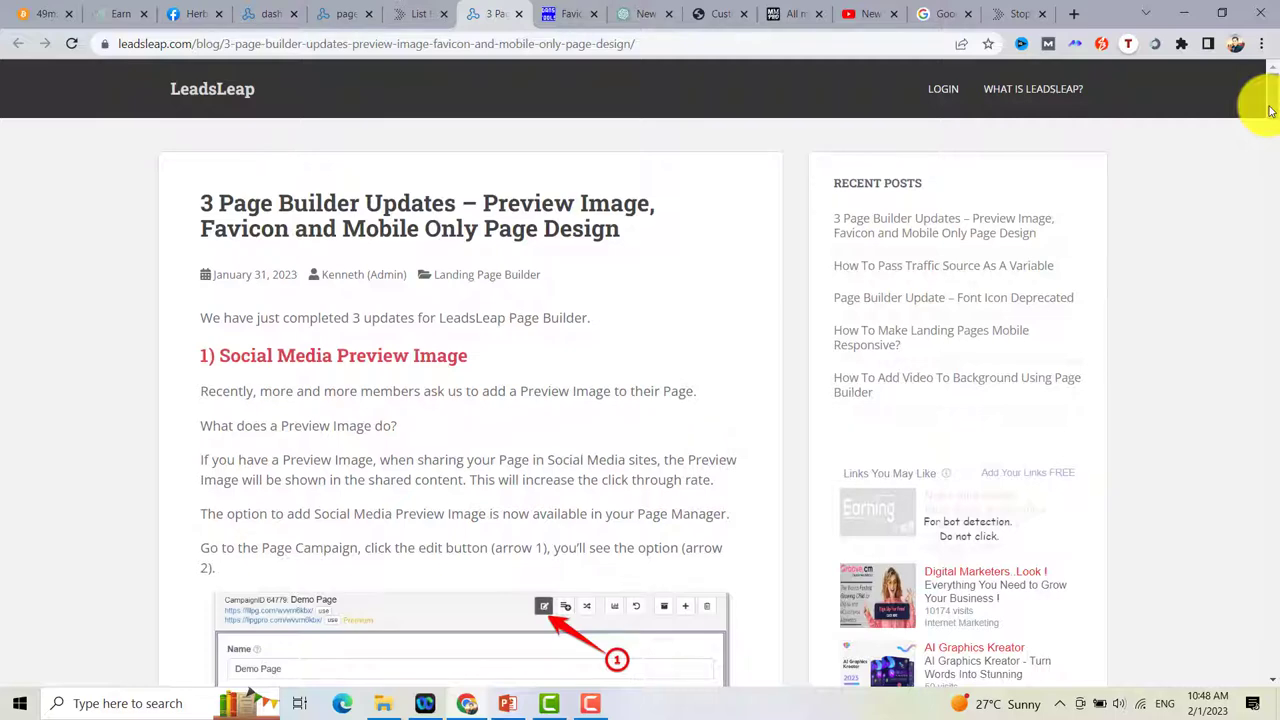
{"action": "left_click_drag", "start_coordinate": [1270, 110], "coordinate": [1273, 115]}
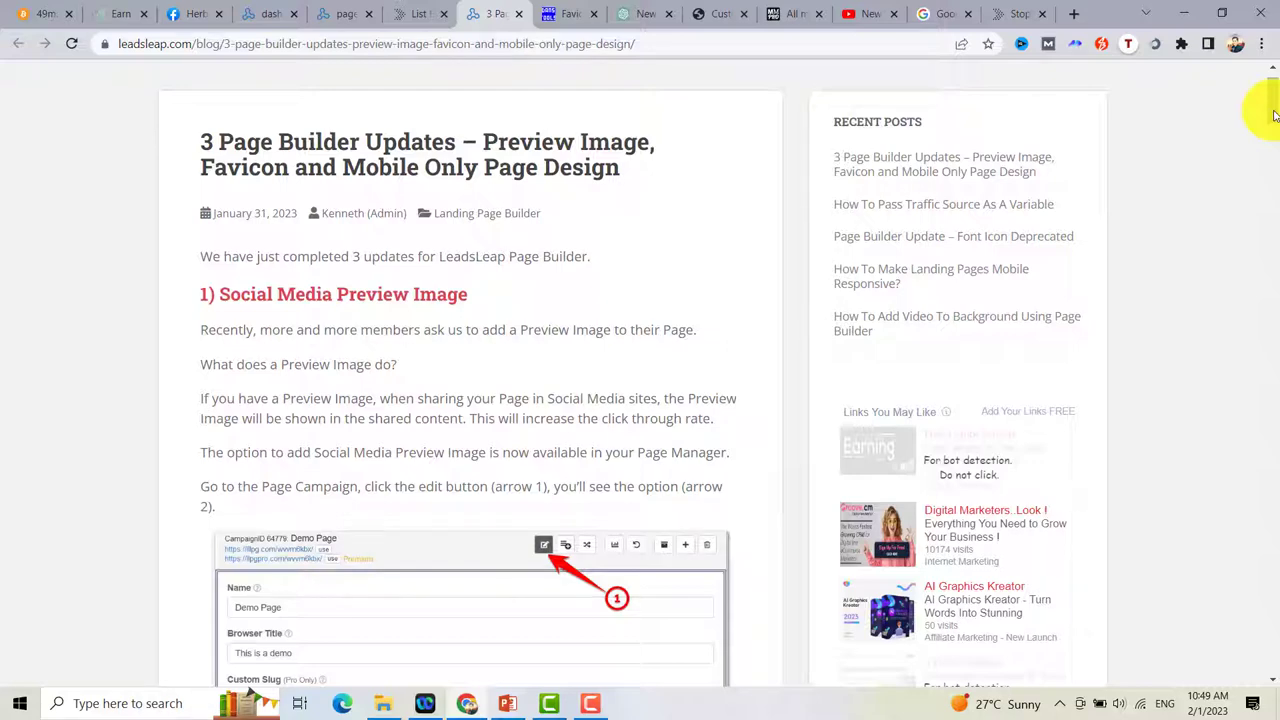
Start a Facebook page post with the ecombusiness link, then discard that draft
{"action": "left_click", "coordinate": [1018, 13]}
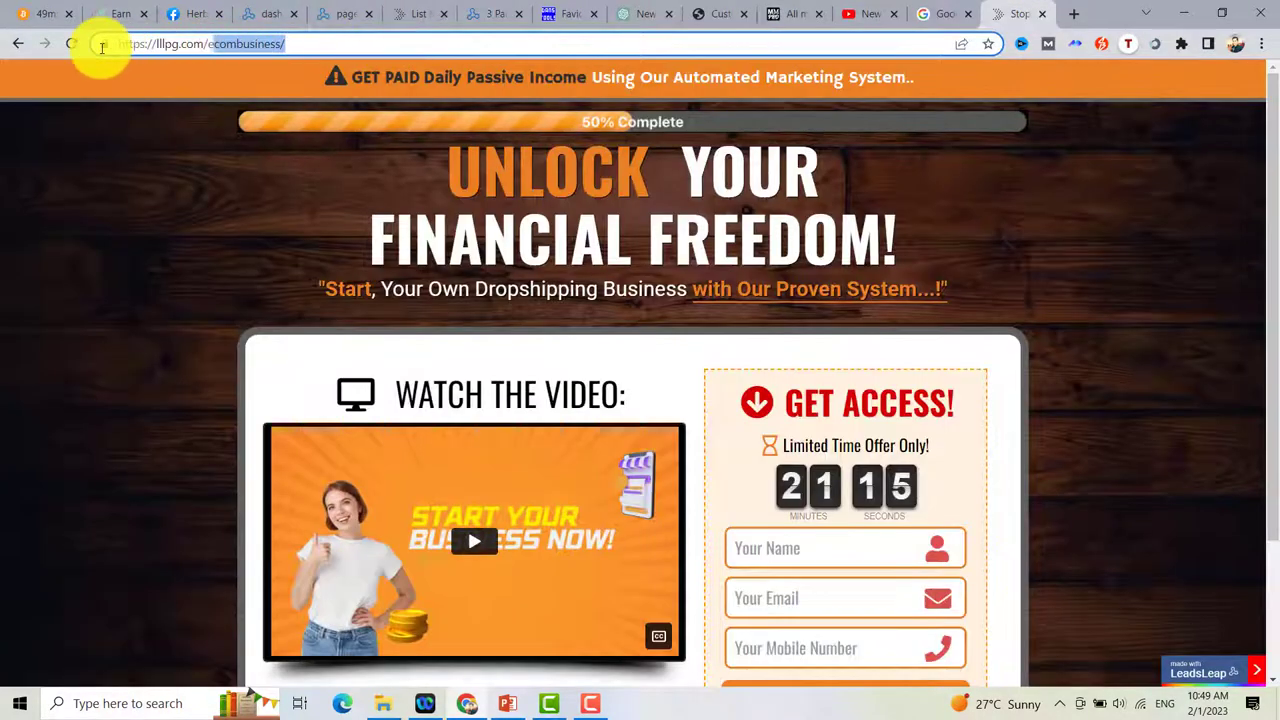
{"action": "left_click", "coordinate": [210, 13]}
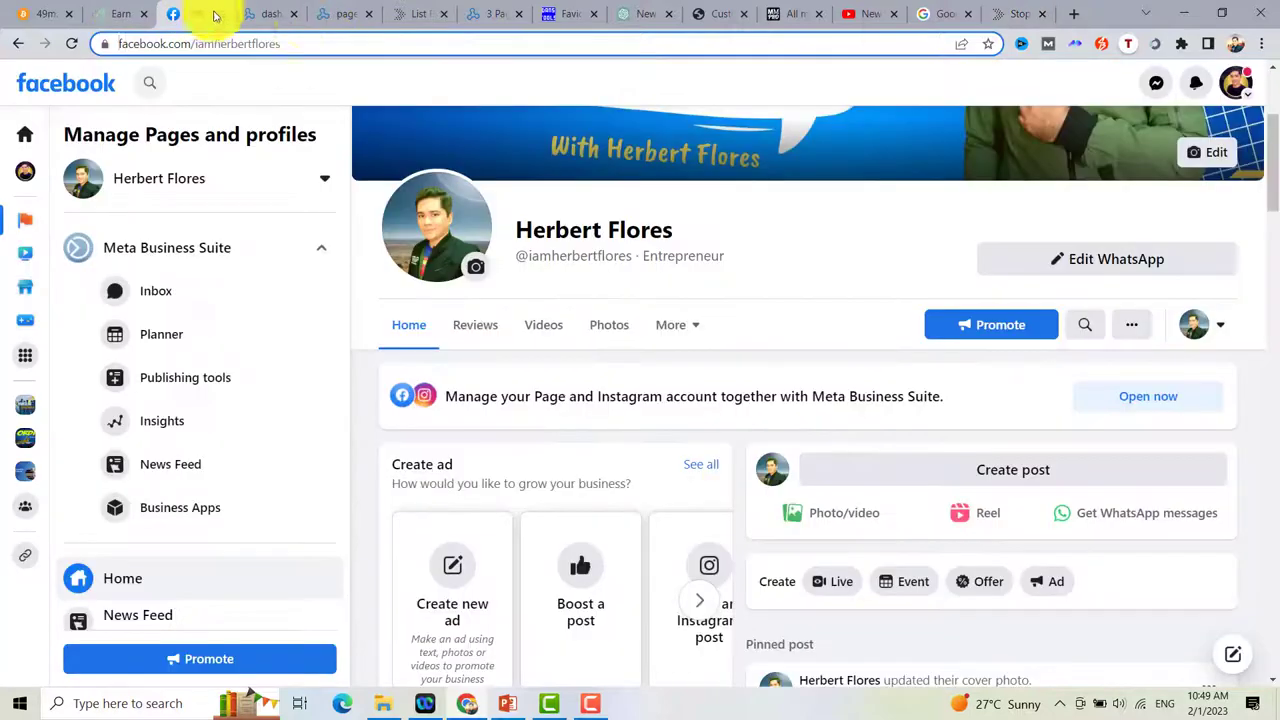
{"action": "left_click", "coordinate": [951, 477]}
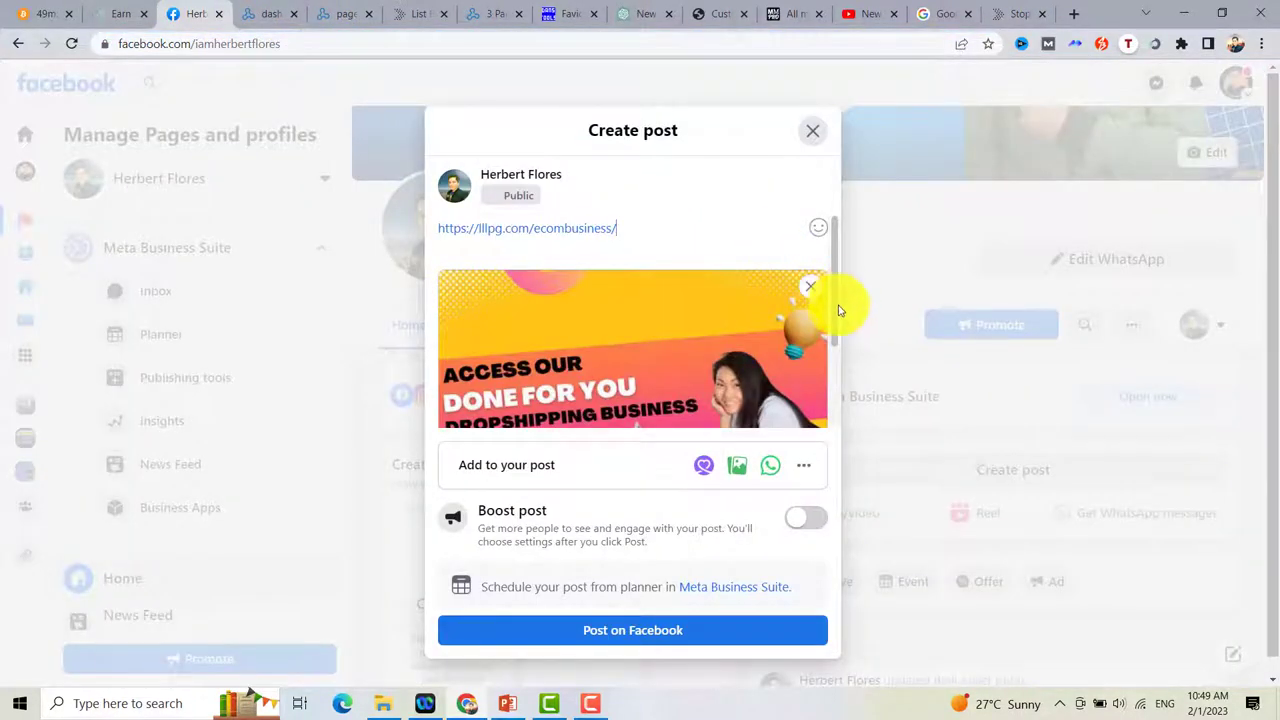
{"action": "mouse_move", "coordinate": [837, 306]}
{"action": "left_mouse_down"}
{"action": "mouse_move", "coordinate": [846, 357]}
{"action": "mouse_move", "coordinate": [843, 286]}
{"action": "left_mouse_up"}
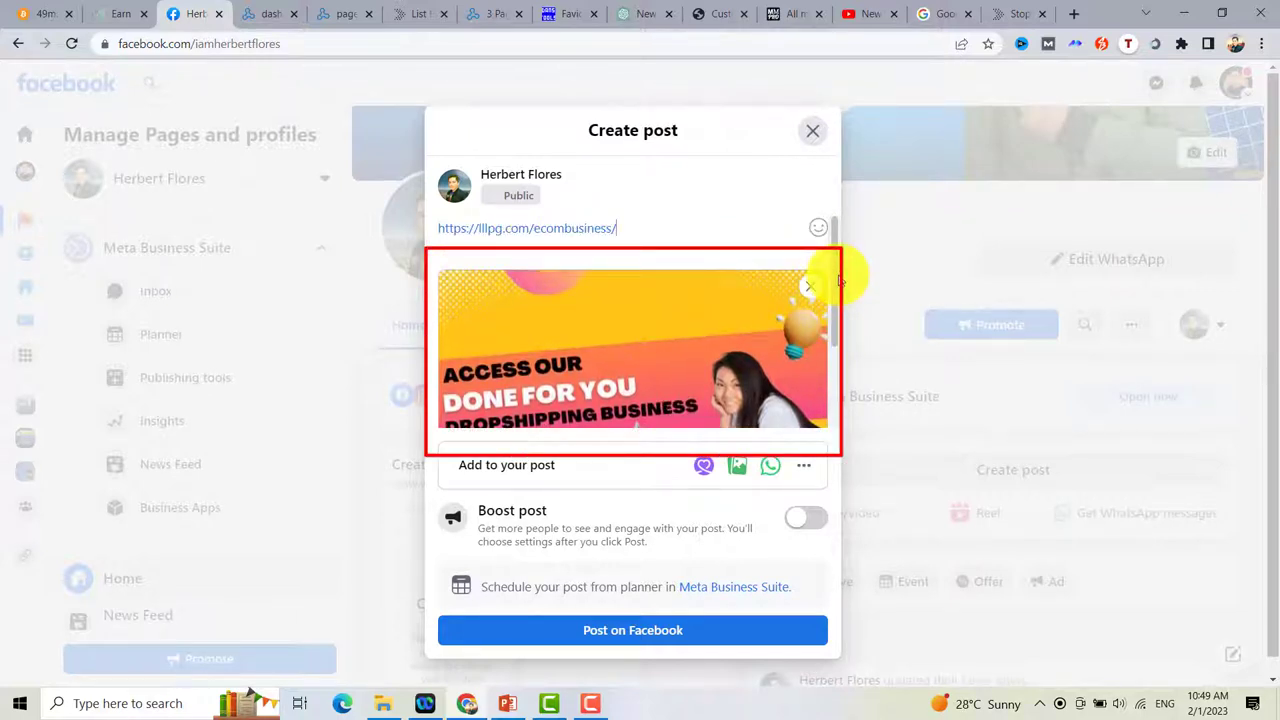
{"action": "mouse_move", "coordinate": [840, 282]}
{"action": "left_mouse_down"}
{"action": "mouse_move", "coordinate": [837, 337]}
{"action": "mouse_move", "coordinate": [846, 297]}
{"action": "left_mouse_up"}
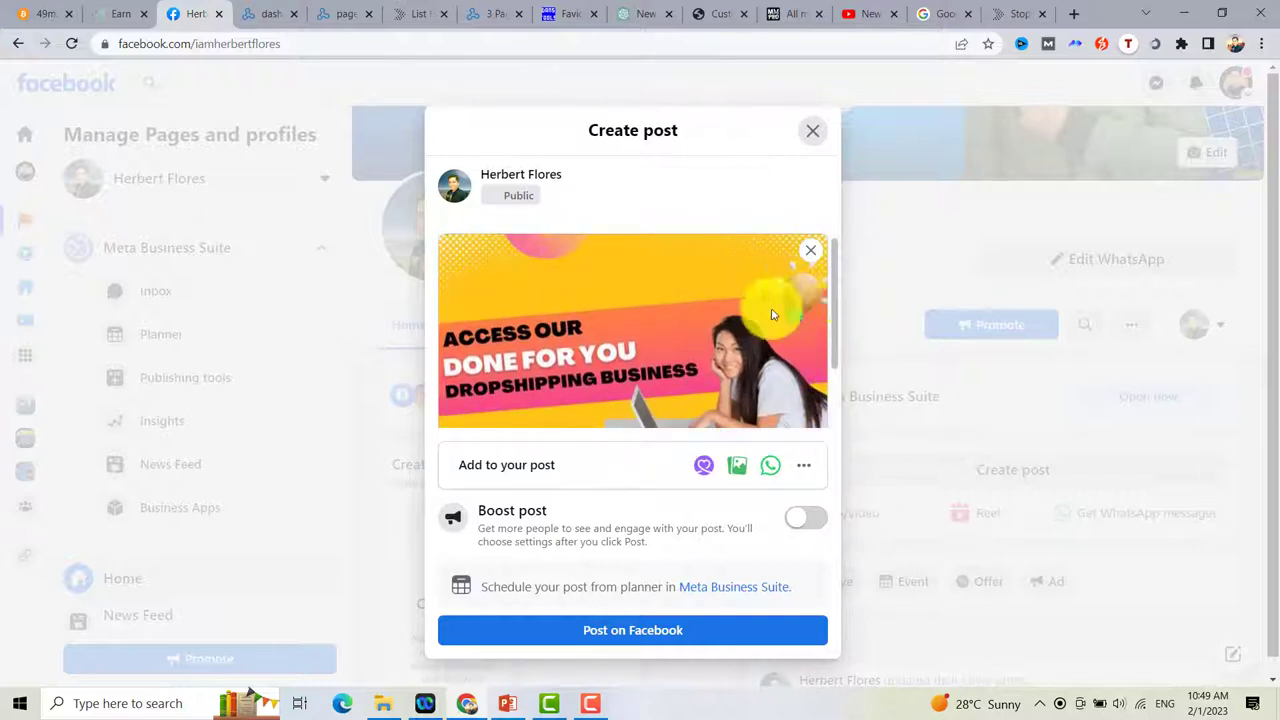
{"action": "key", "text": "Escape"}
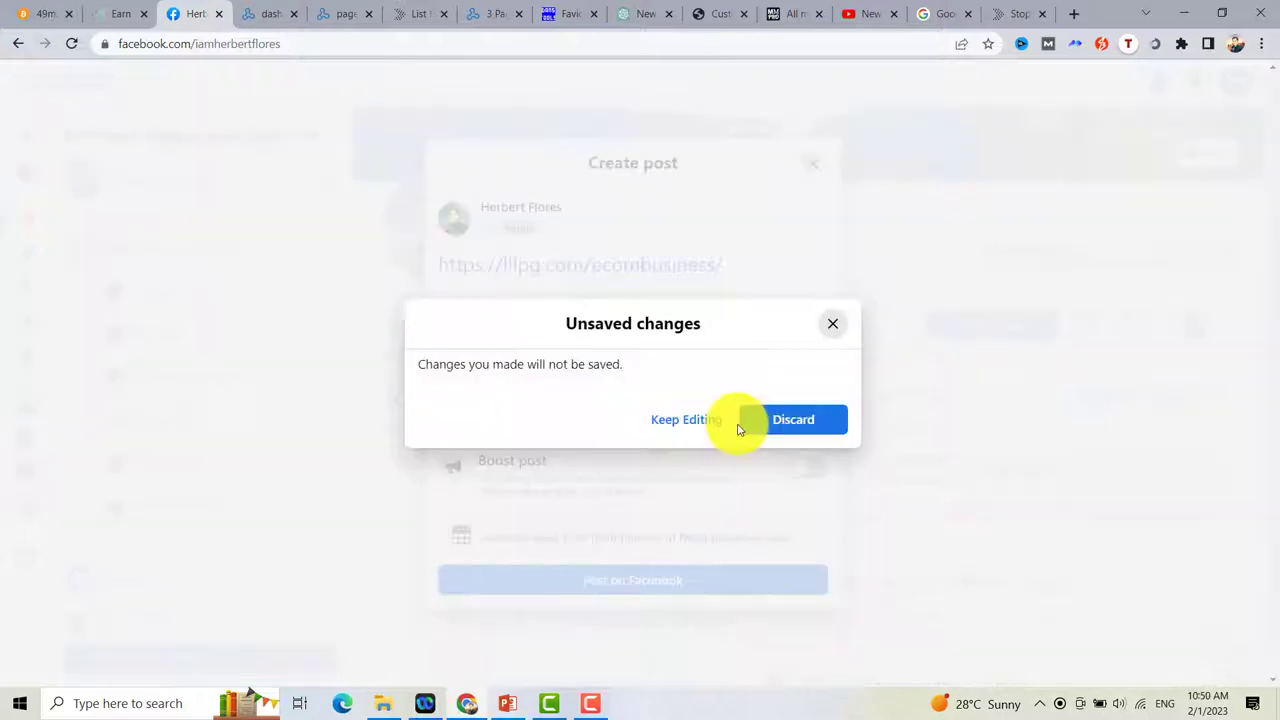
{"action": "left_click", "coordinate": [762, 427]}
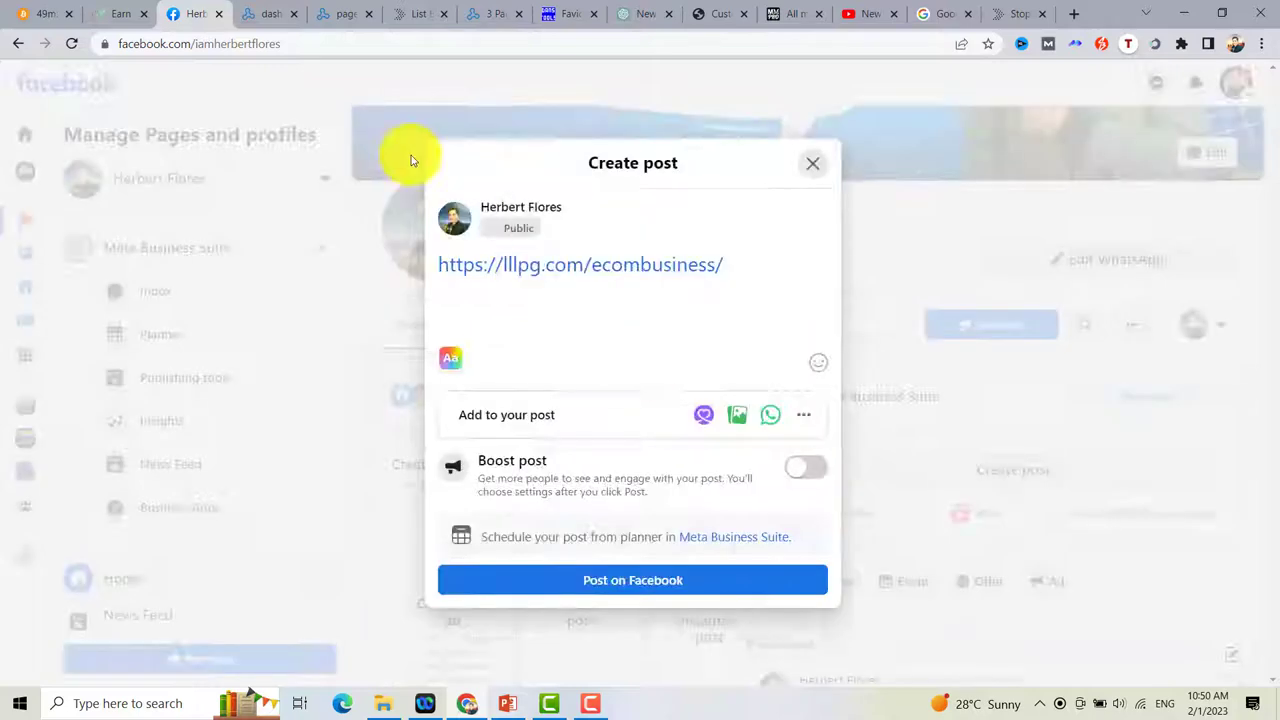
{"action": "left_click", "coordinate": [409, 13]}
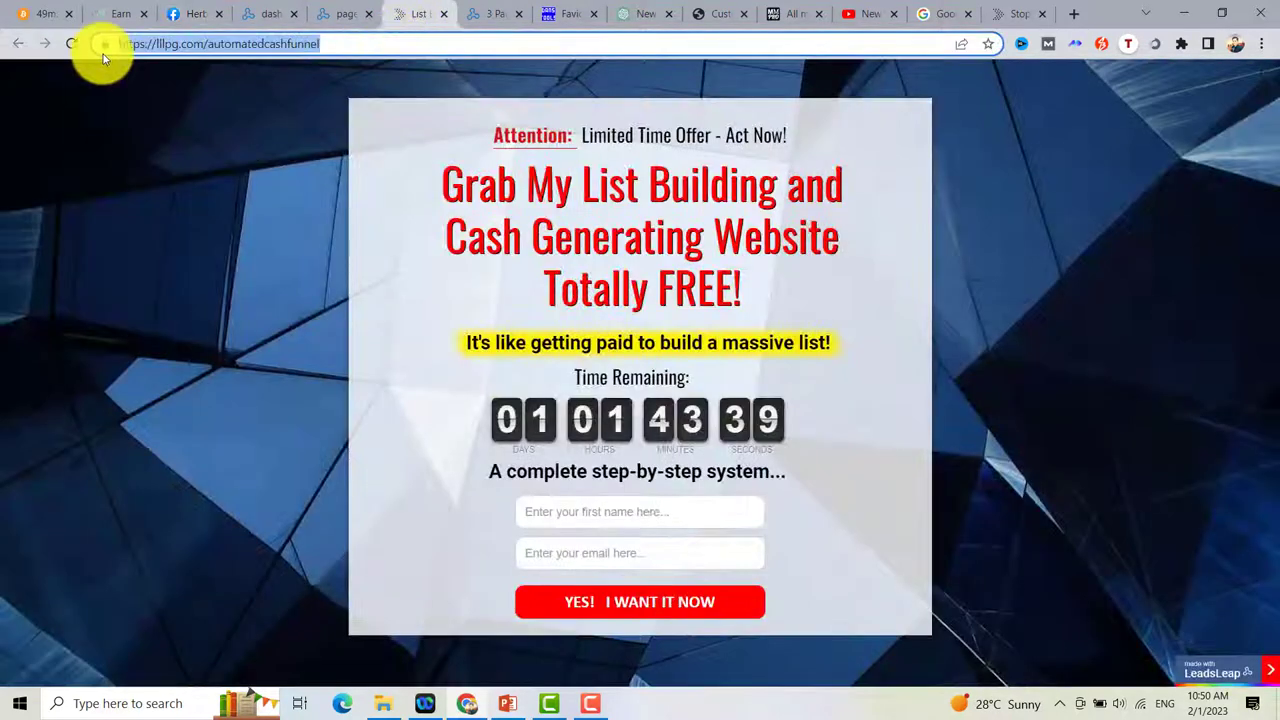
{"action": "left_click", "coordinate": [180, 13]}
{"action": "left_click", "coordinate": [944, 467]}
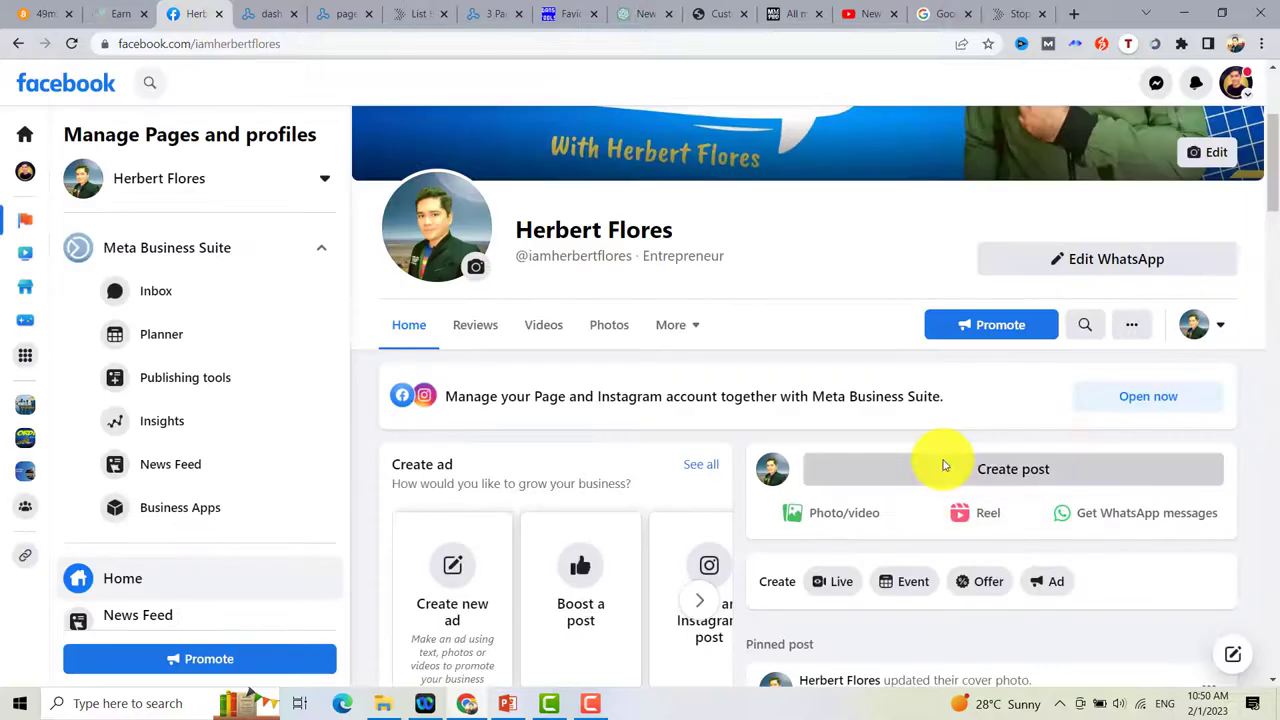
{"action": "key", "text": "ctrl+a"}
{"action": "type", "text": "https://lllpg.com/automatedcashfunnel"}
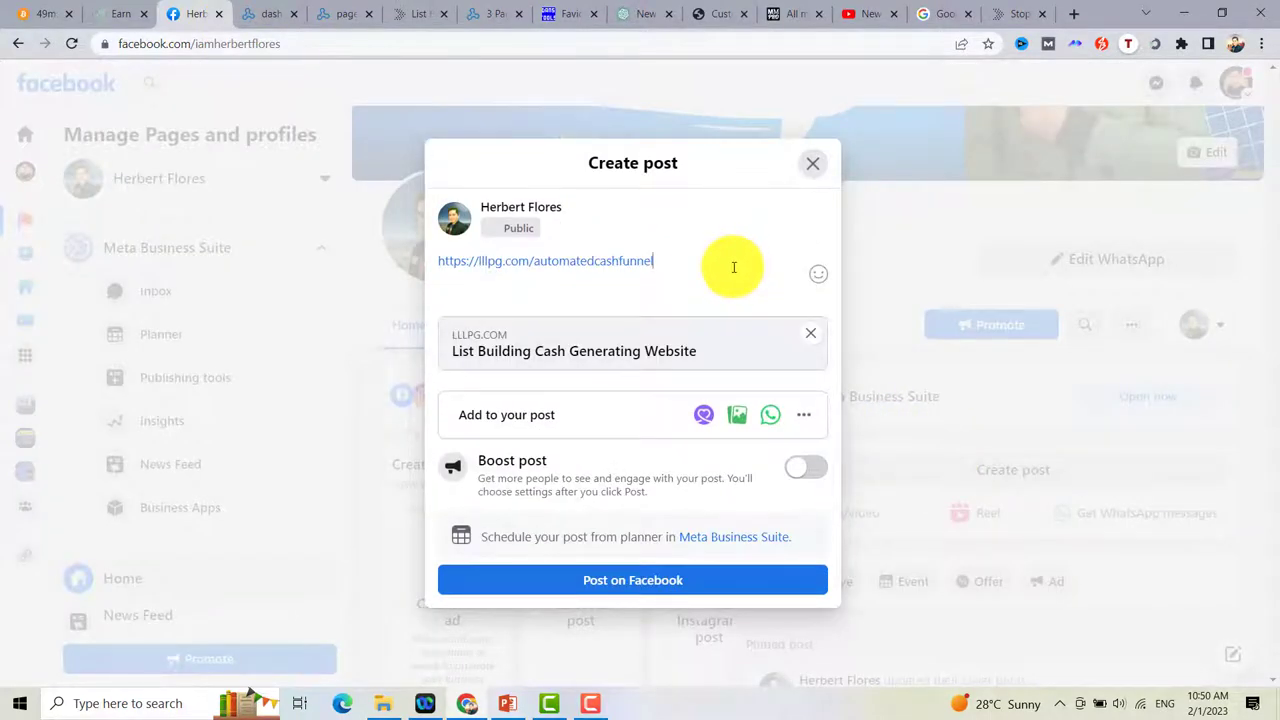
{"action": "left_click", "coordinate": [606, 582]}
{"action": "scroll", "coordinate": [734, 357], "scroll_direction": "up", "scroll_amount": 1}
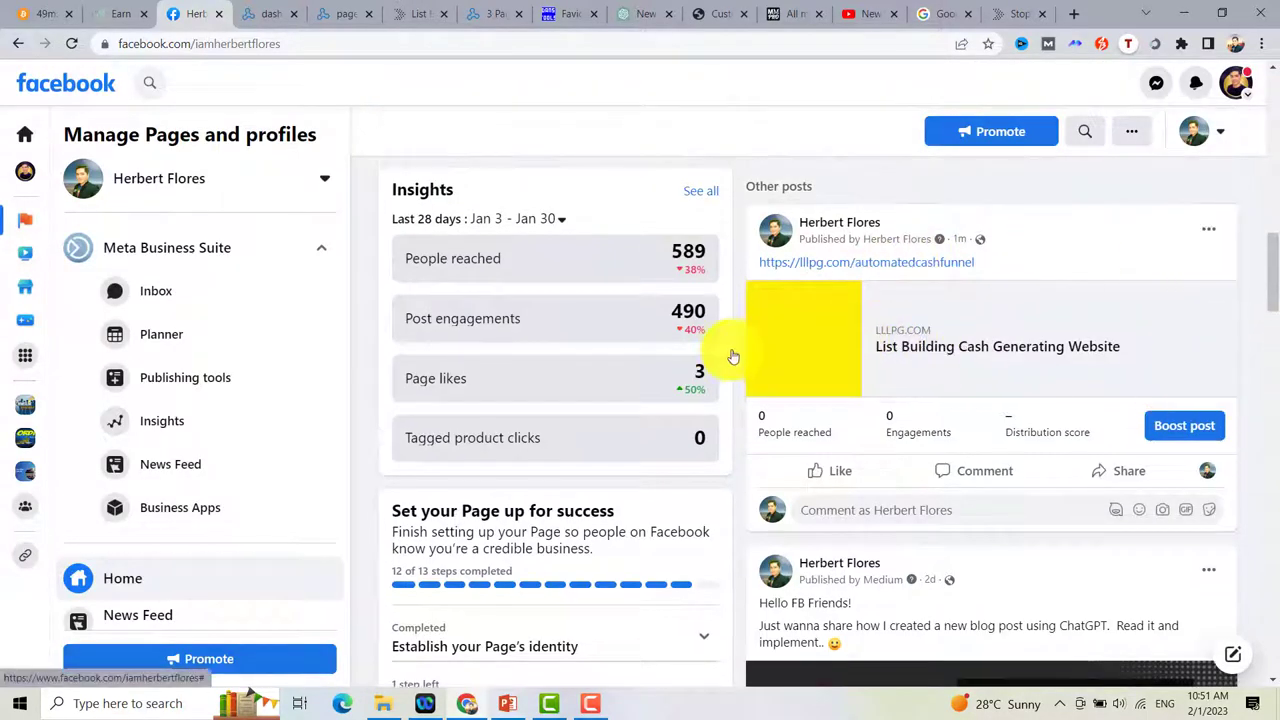
{"action": "mouse_move", "coordinate": [1277, 270]}
{"action": "left_mouse_down"}
{"action": "mouse_move", "coordinate": [1269, 232]}
{"action": "mouse_move", "coordinate": [1271, 268]}
{"action": "left_mouse_up"}
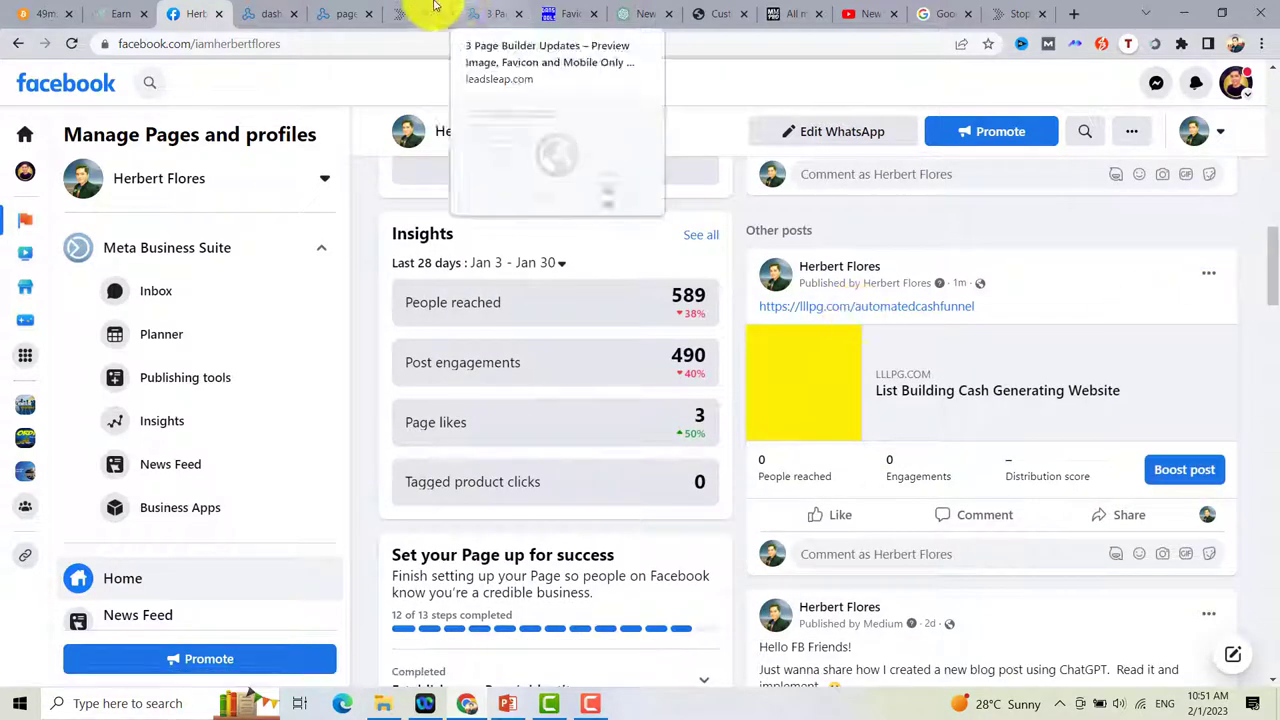
{"action": "left_click", "coordinate": [492, 14]}
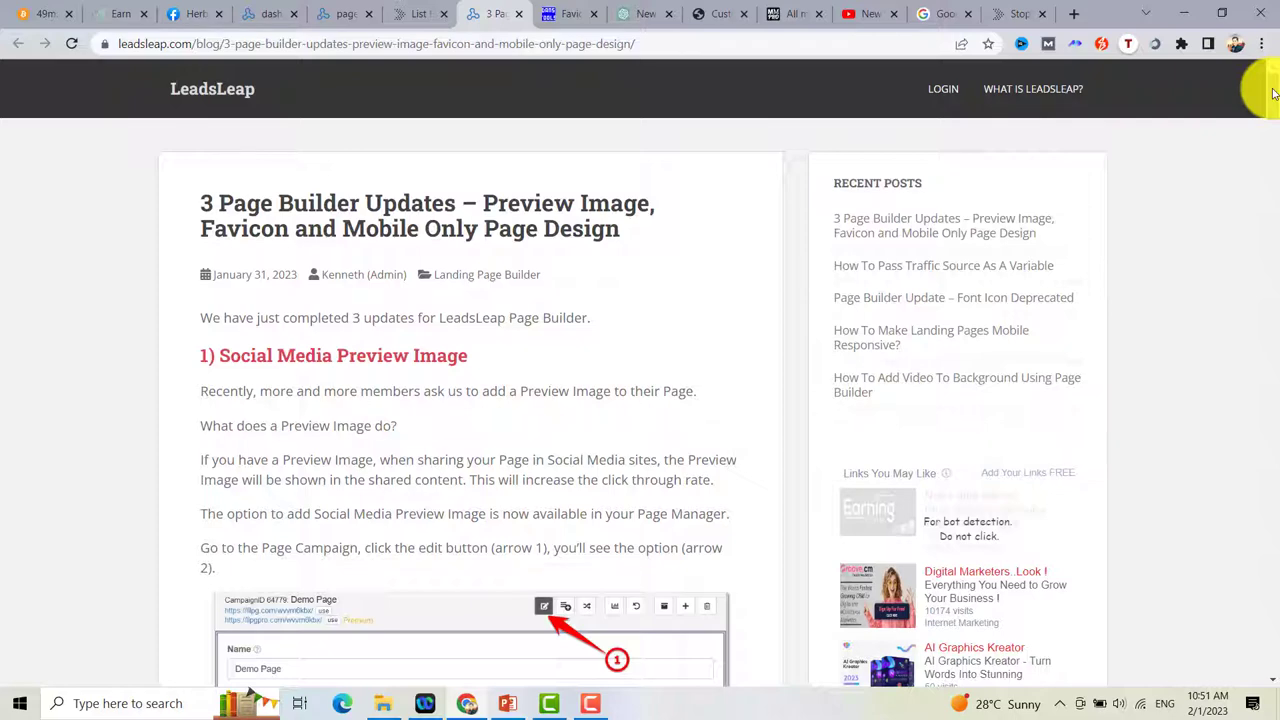
Open the landing page campaign list from the LeadsLeap dashboard
{"action": "left_click", "coordinate": [268, 14]}
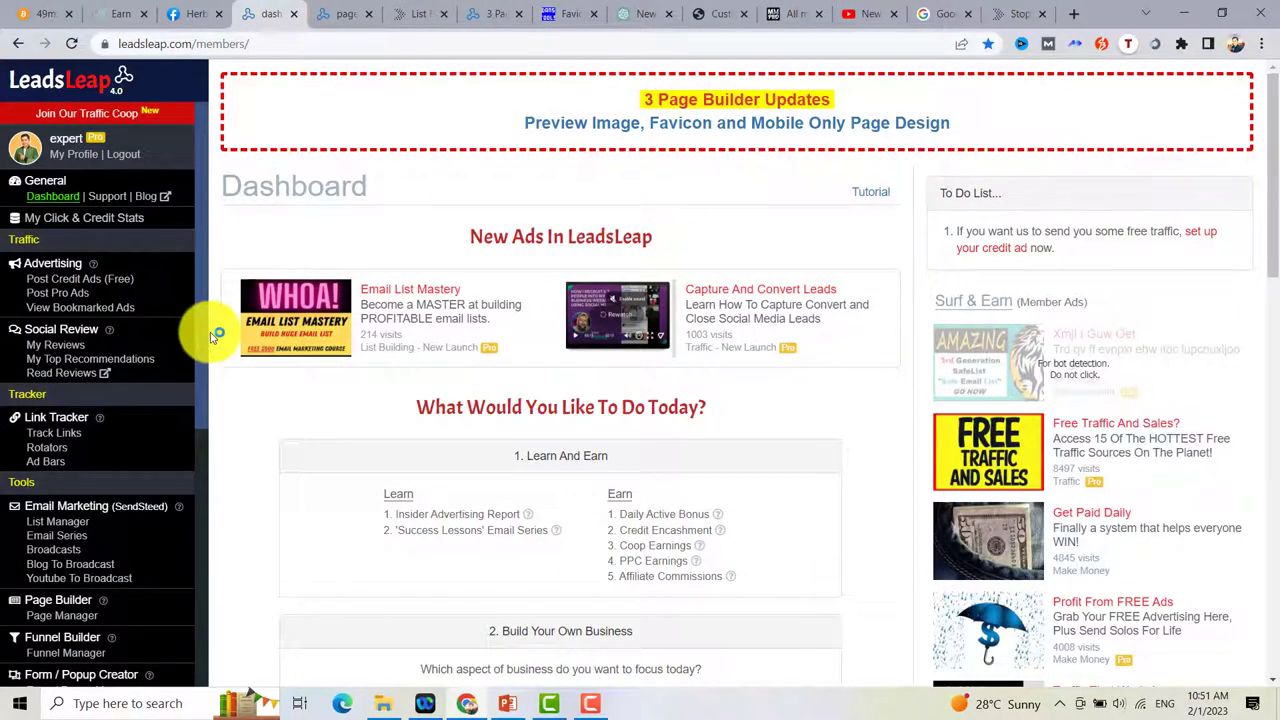
{"action": "scroll", "coordinate": [195, 460], "scroll_direction": "down", "scroll_amount": 3}
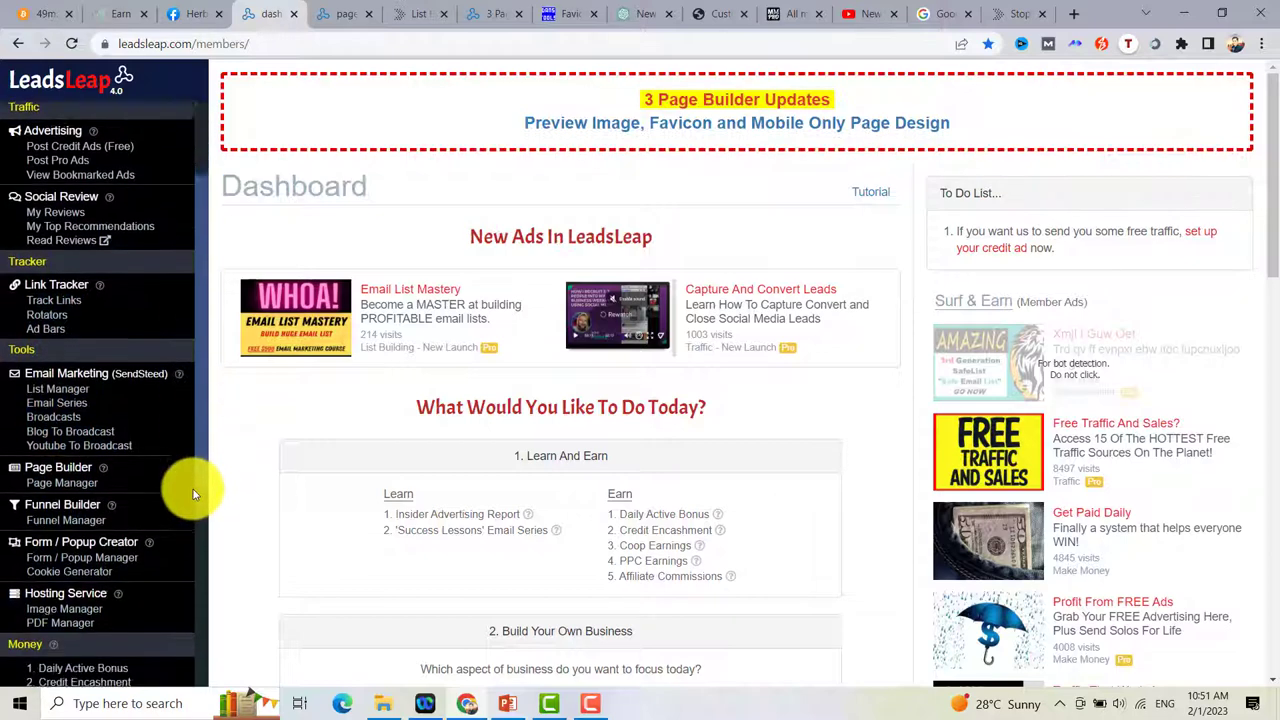
{"action": "left_click", "coordinate": [66, 464]}
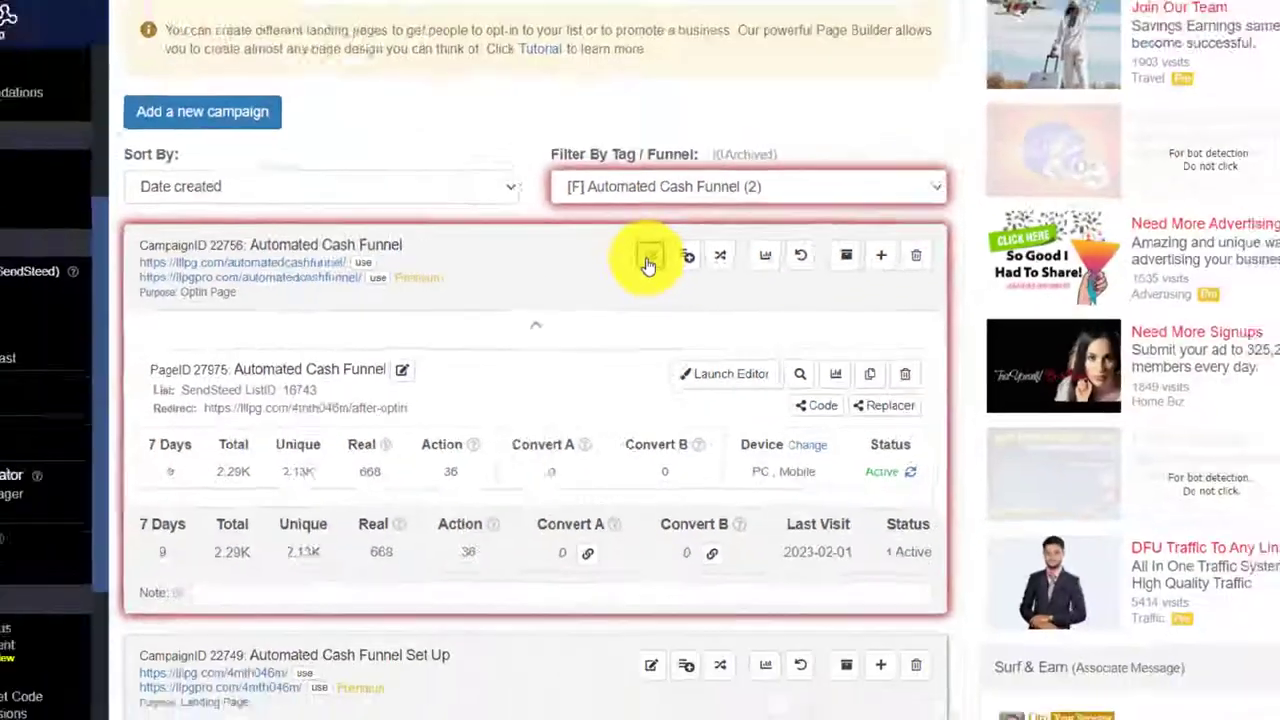
{"action": "left_click", "coordinate": [668, 128]}
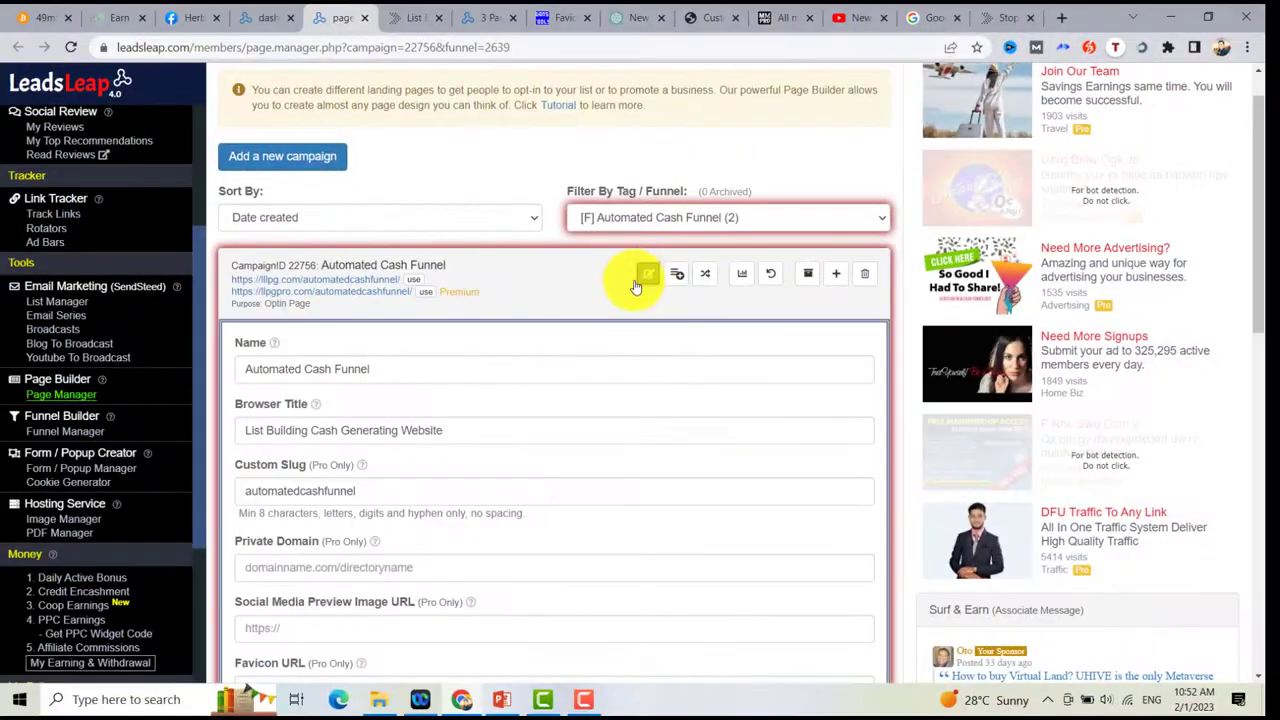
{"action": "triple_click", "coordinate": [391, 368]}
{"action": "left_click", "coordinate": [401, 371]}
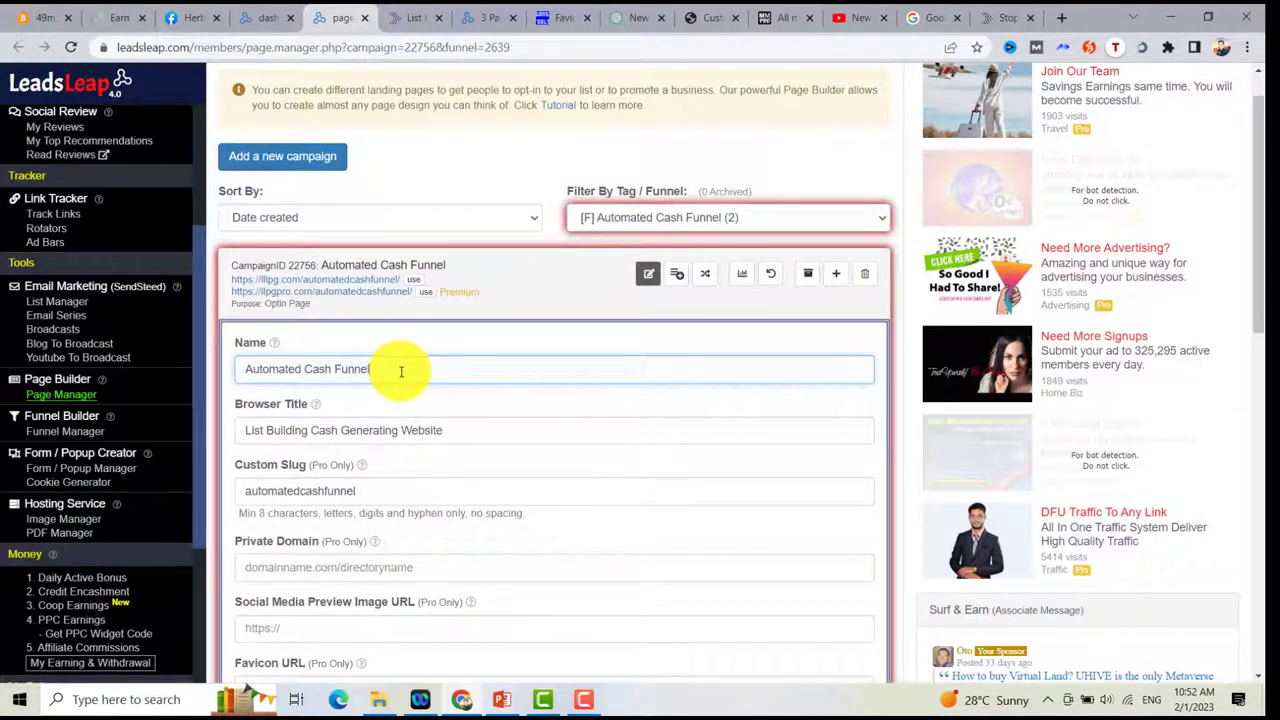
{"action": "left_click", "coordinate": [486, 425]}
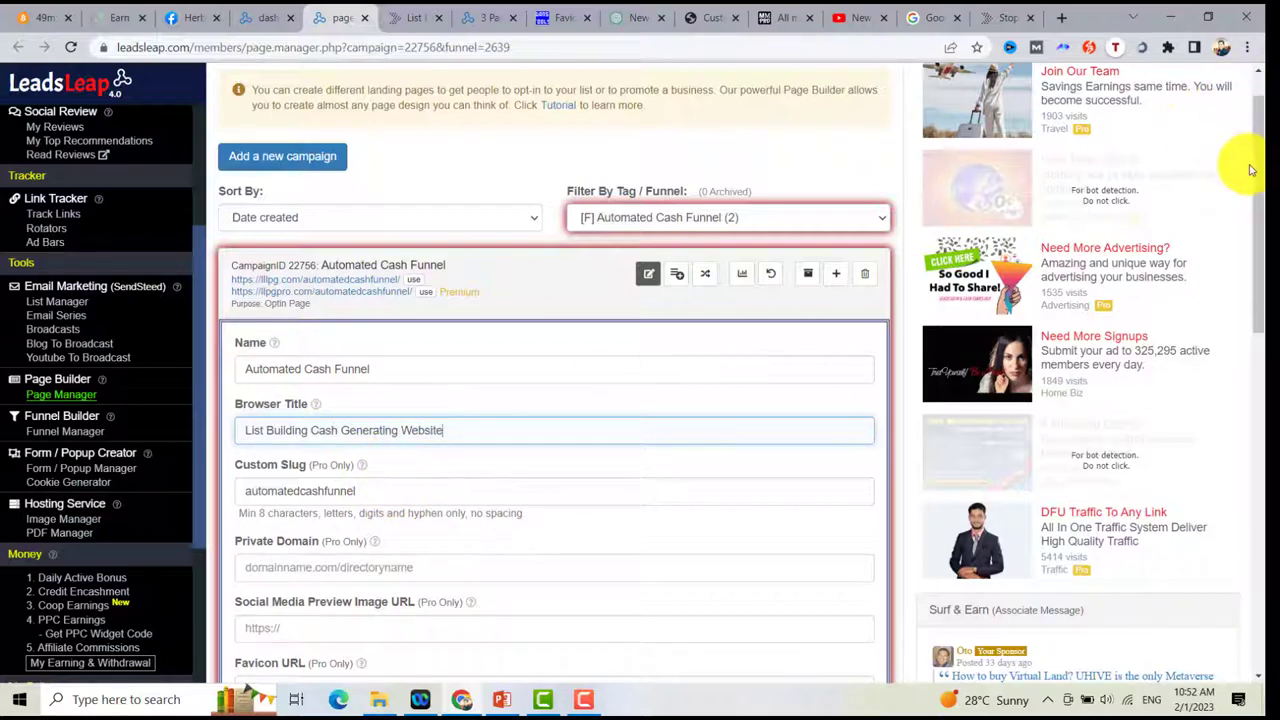
{"action": "left_click_drag", "start_coordinate": [1250, 170], "coordinate": [1257, 229]}
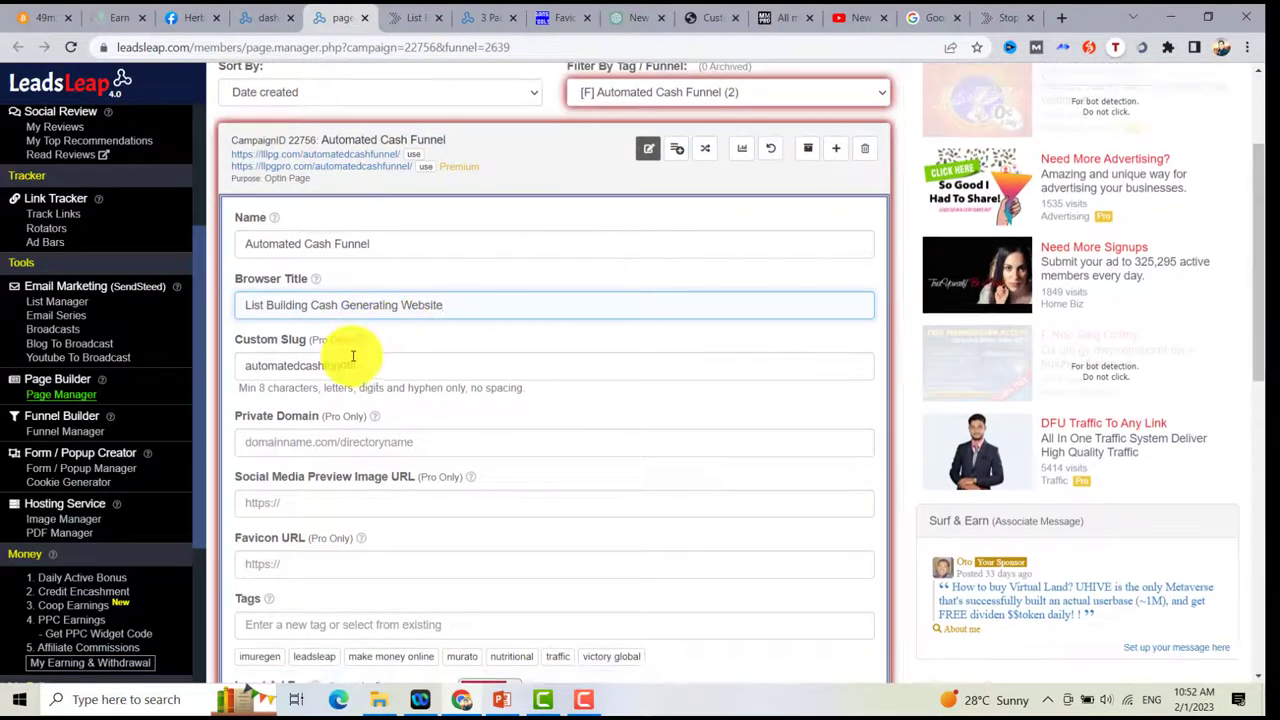
{"action": "left_click_drag", "start_coordinate": [363, 363], "coordinate": [262, 333]}
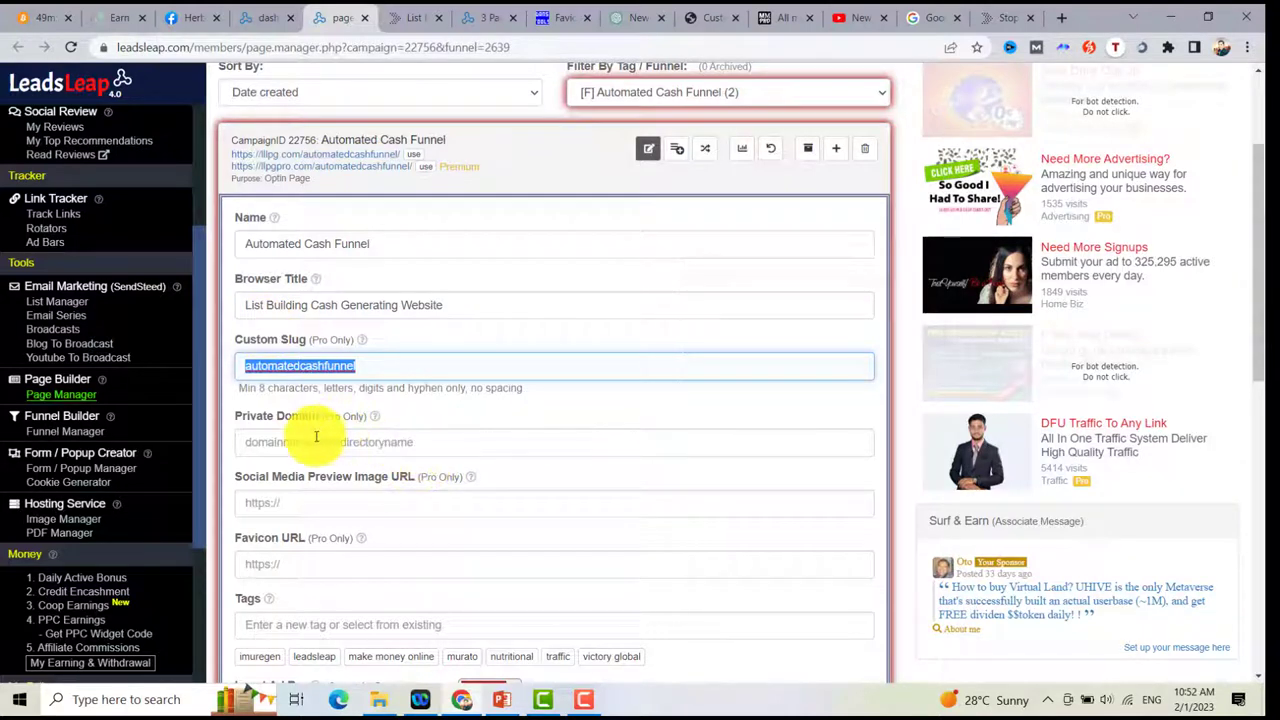
{"action": "left_click", "coordinate": [428, 440]}
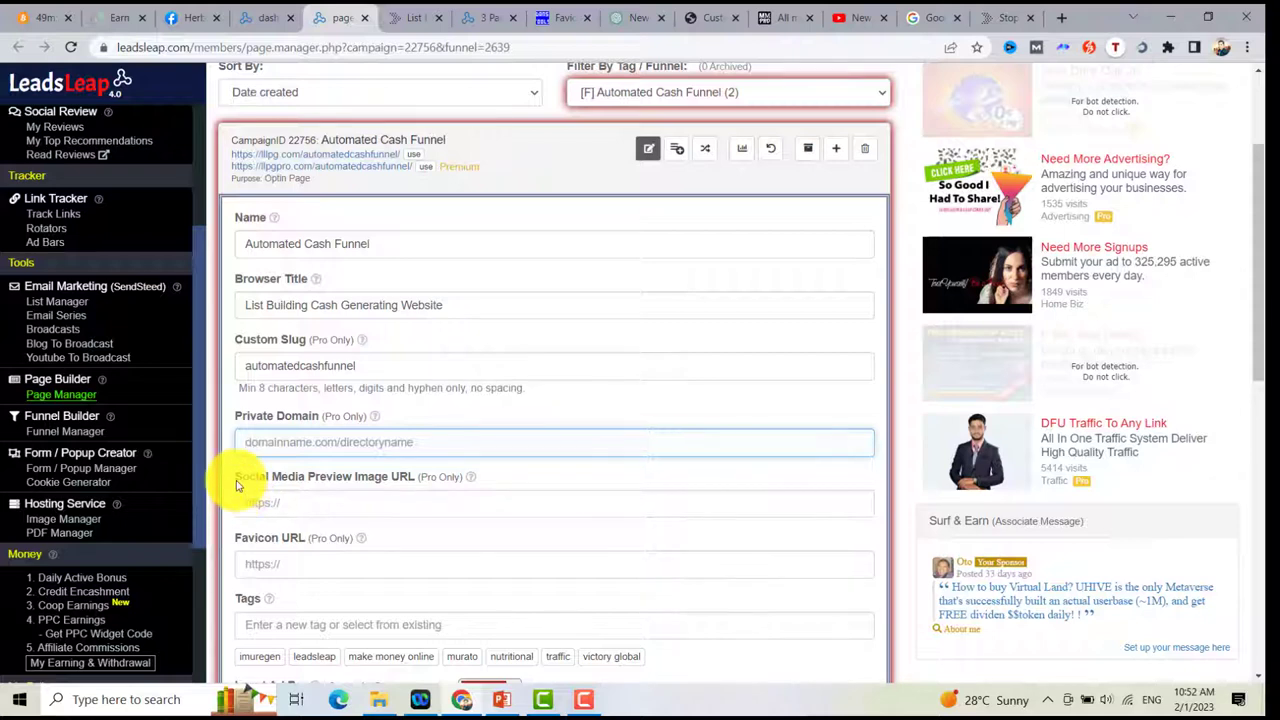
{"action": "left_click_drag", "start_coordinate": [241, 479], "coordinate": [381, 492]}
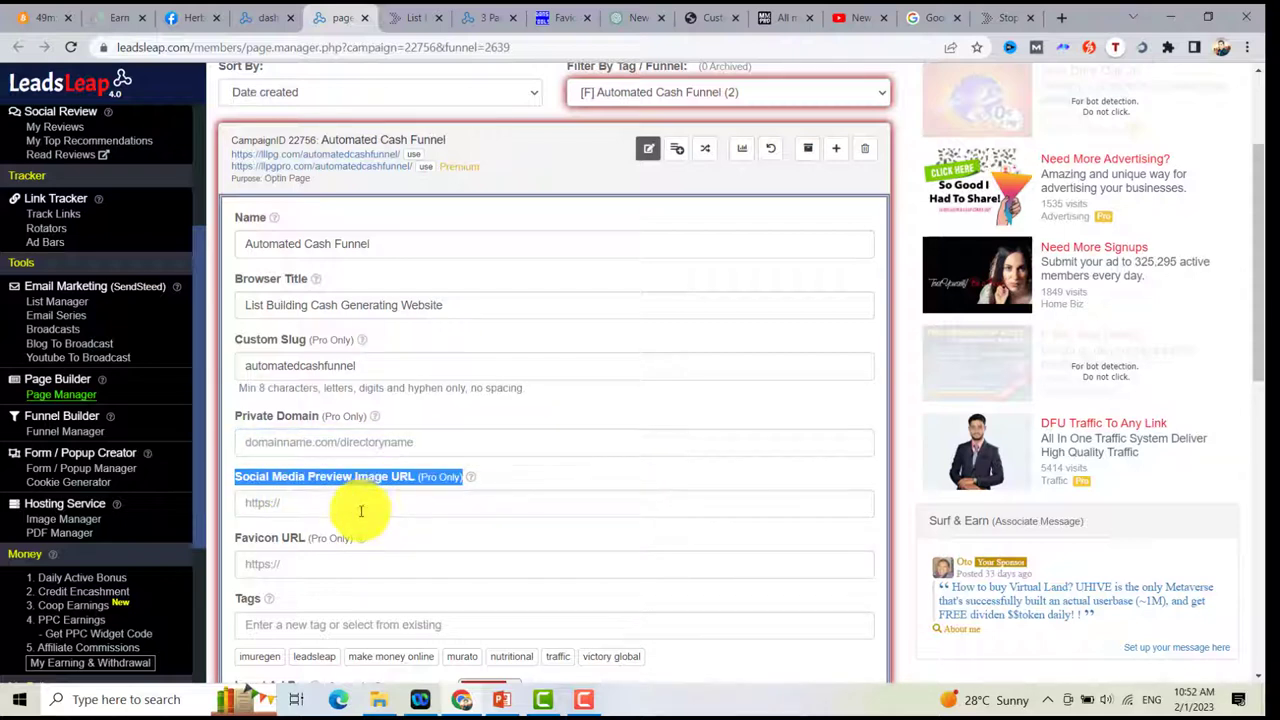
{"action": "left_click", "coordinate": [357, 507]}
{"action": "scroll", "coordinate": [1262, 232], "scroll_direction": "down", "scroll_amount": 2}
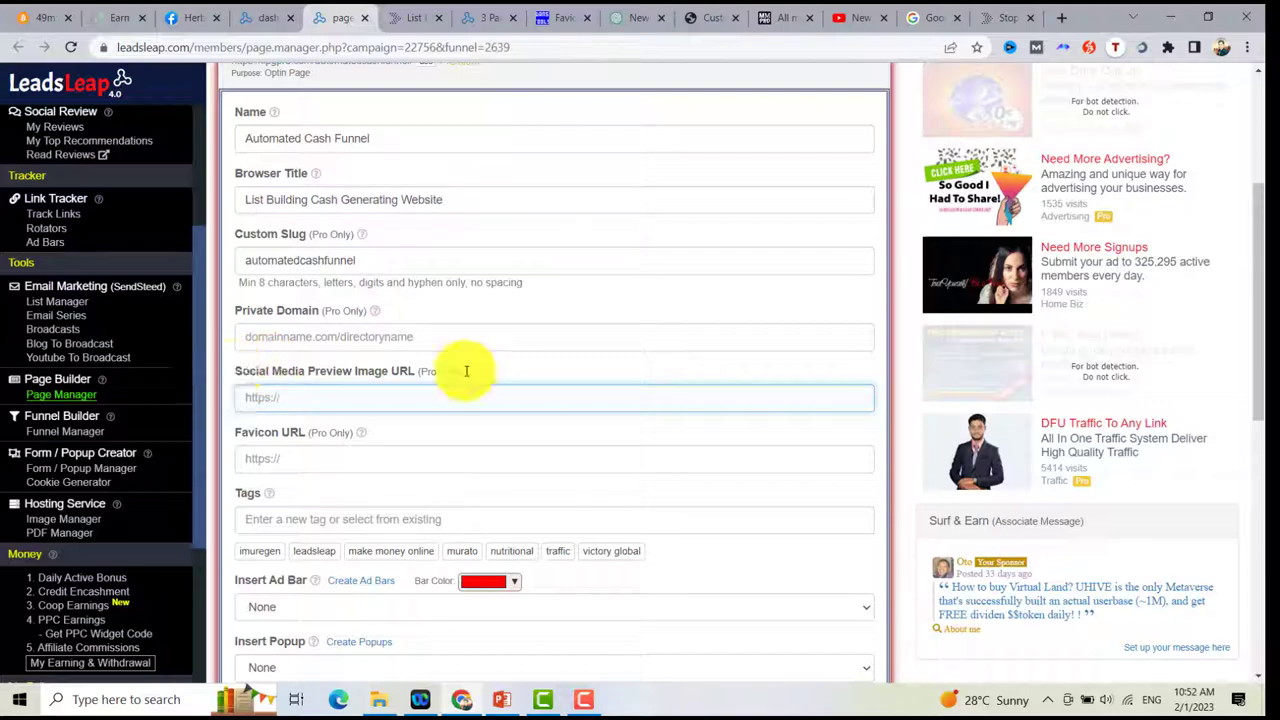
{"action": "mouse_move", "coordinate": [470, 371]}
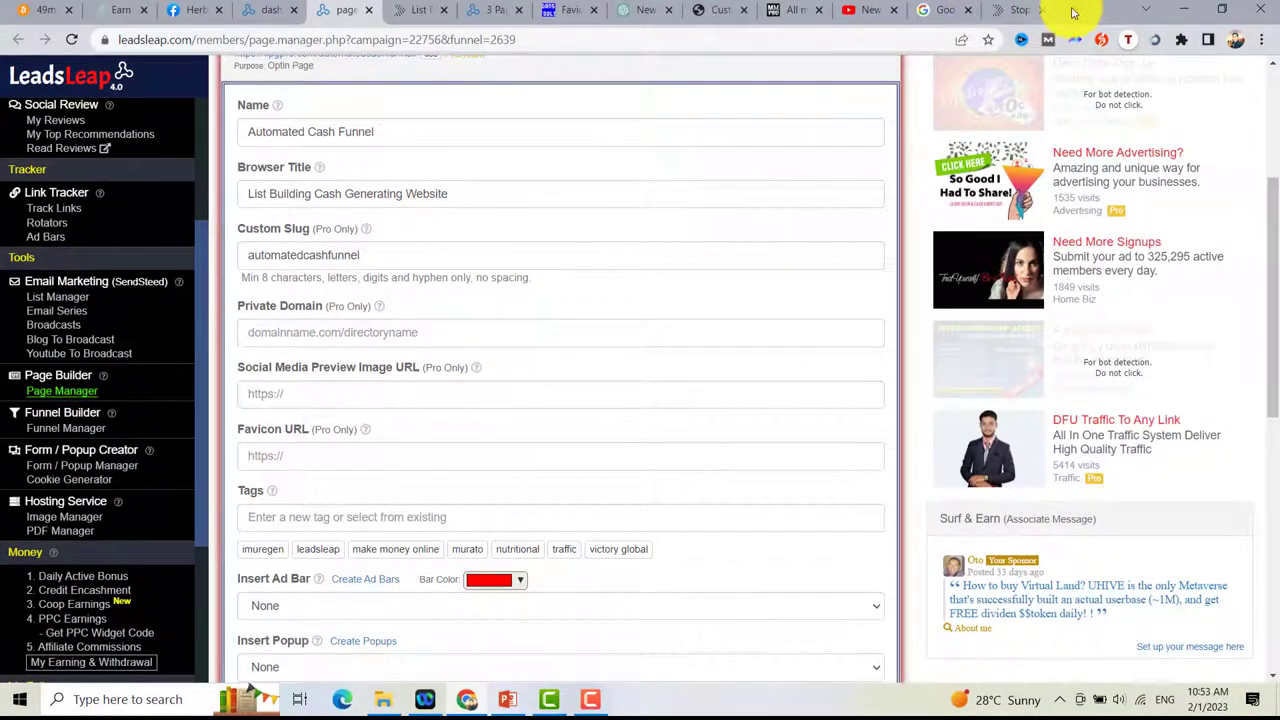
Open imgur.com in a new browser tab
{"action": "left_click", "coordinate": [1075, 11]}
{"action": "type", "text": "img"}
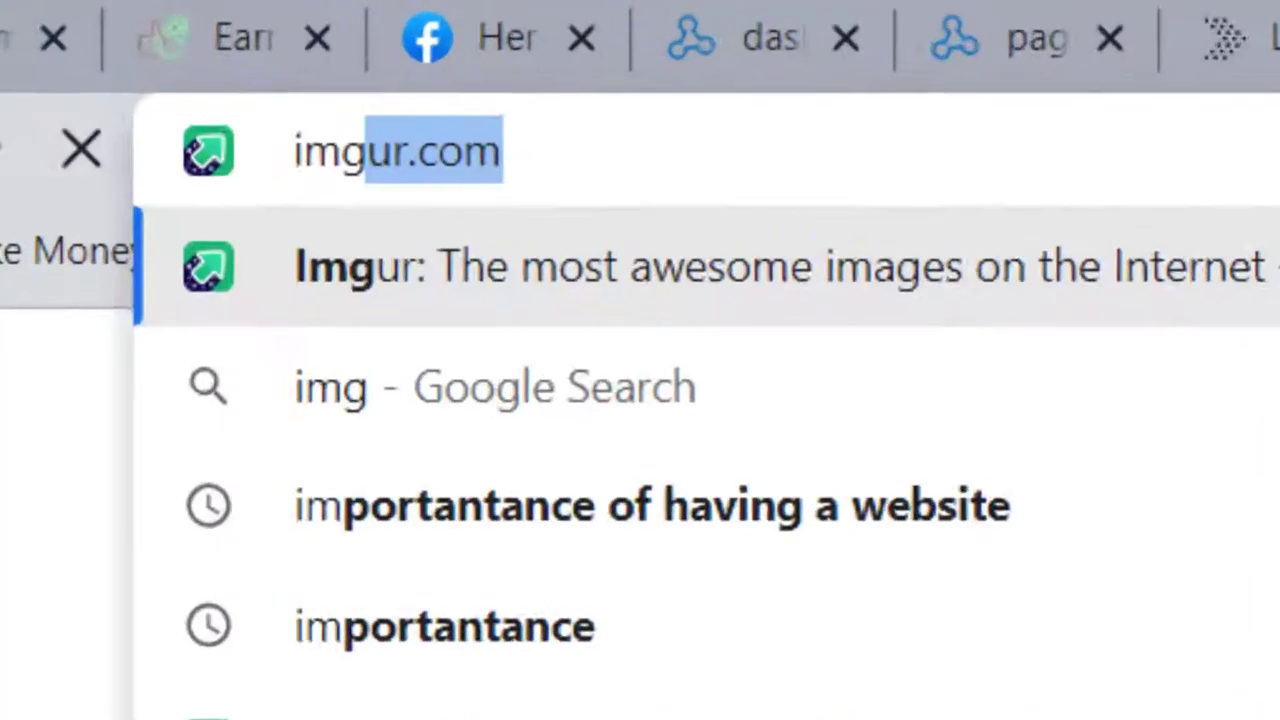
{"action": "key", "text": "Return"}
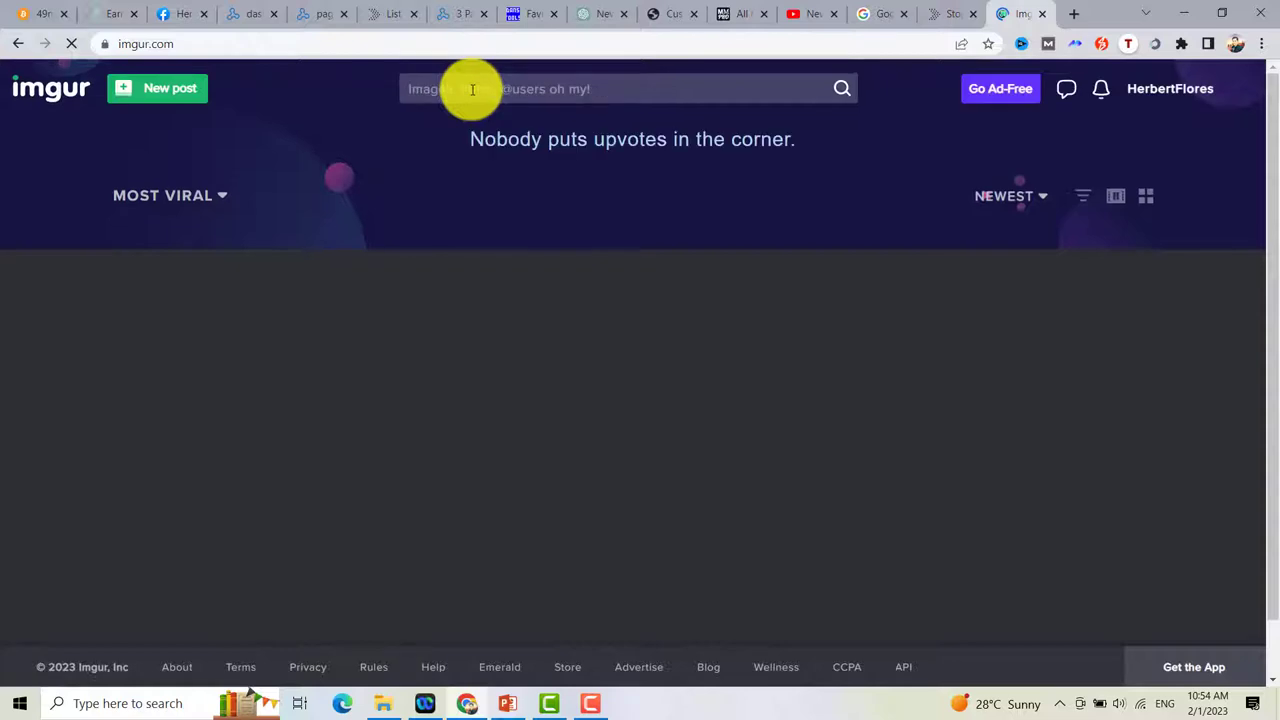
Download the free Pixabay photo of the young woman pointing down
{"action": "left_click", "coordinate": [1074, 14]}
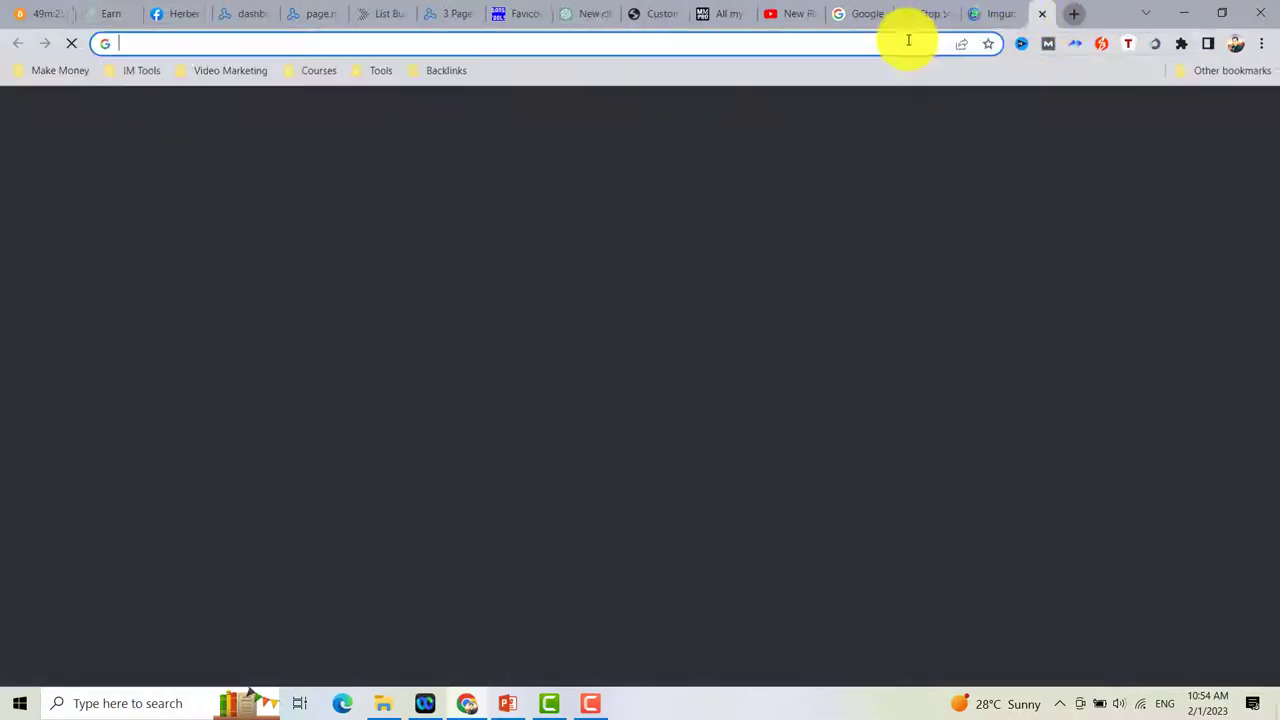
{"action": "type", "text": "pixabay.com"}
{"action": "key", "text": "Return"}
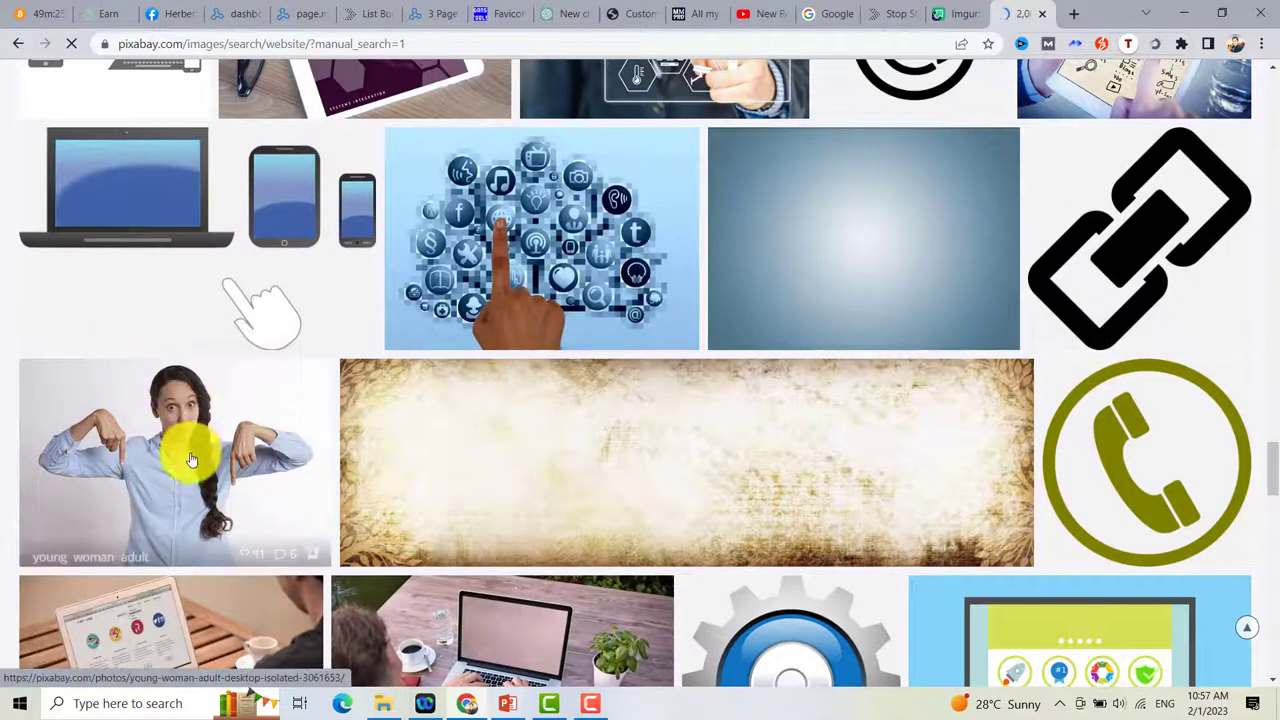
{"action": "left_click", "coordinate": [185, 459]}
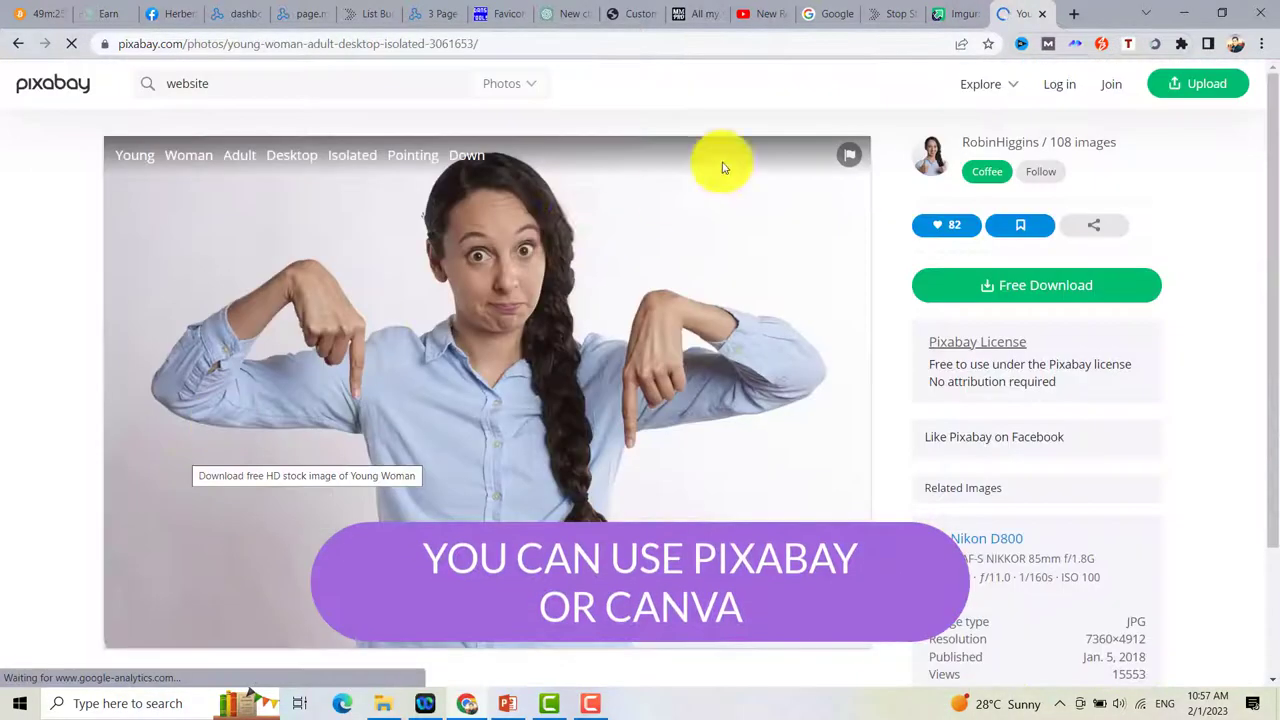
{"action": "left_click", "coordinate": [965, 293]}
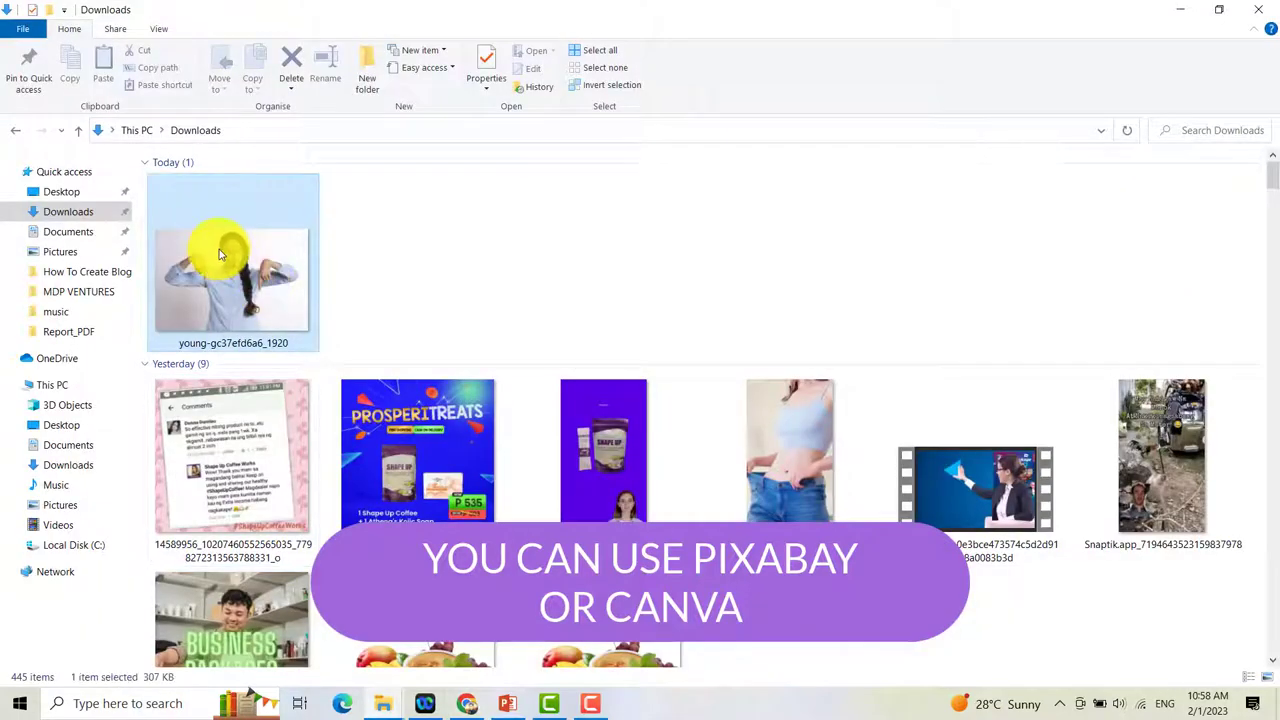
Open the downloaded photo in Paint and add the red 'CLAIM YOUR FREE MONEY MAKING WEBSITE!' banner
{"action": "right_click", "coordinate": [227, 253]}
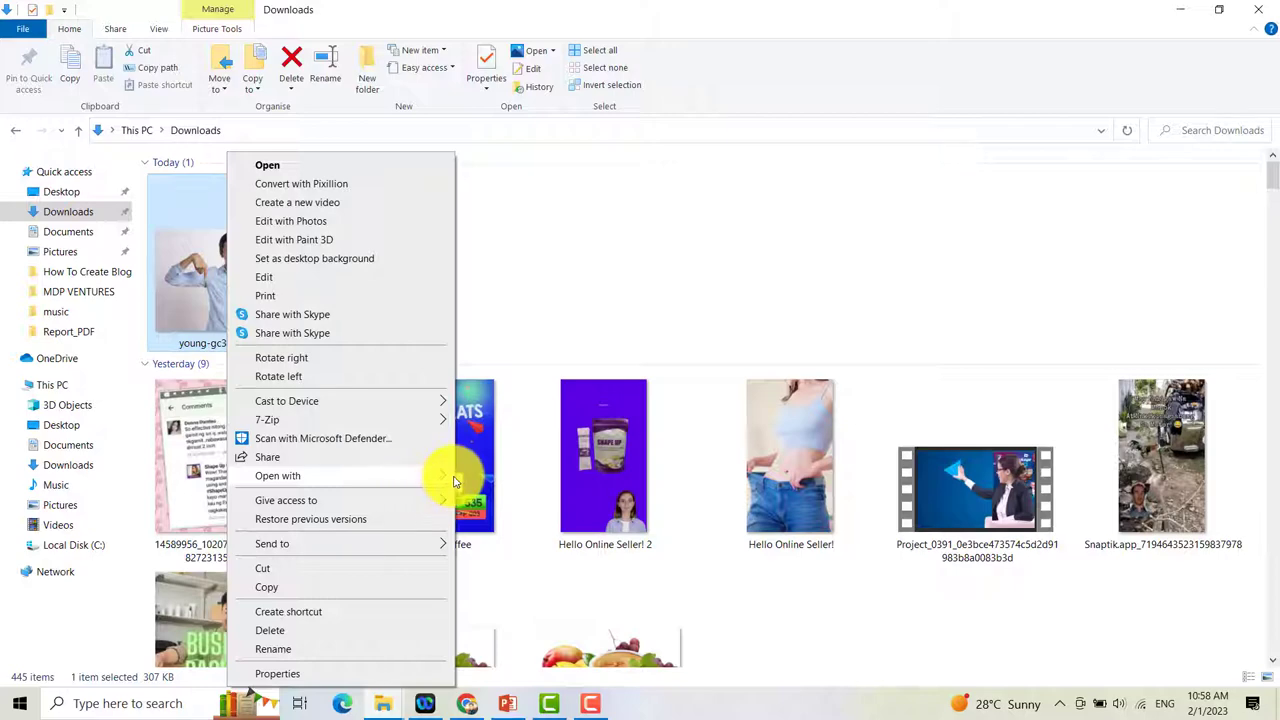
{"action": "mouse_move", "coordinate": [453, 482]}
{"action": "left_click", "coordinate": [490, 496]}
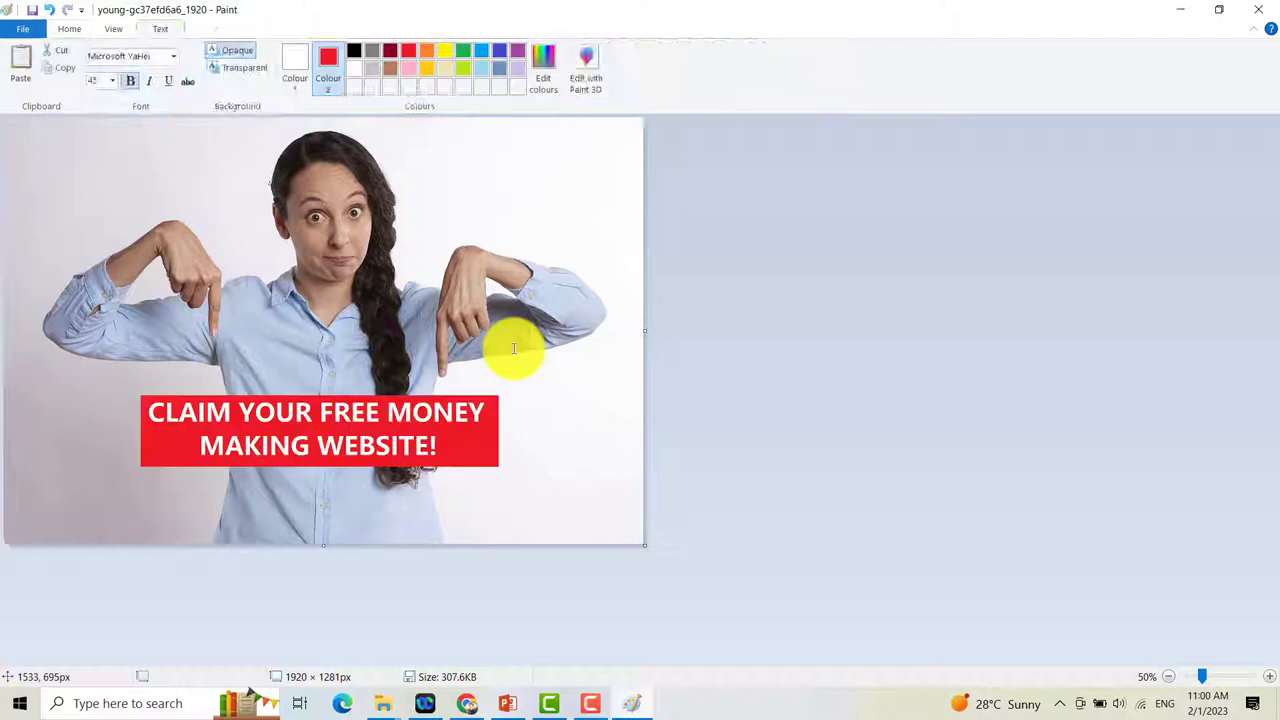
{"action": "left_click", "coordinate": [516, 343]}
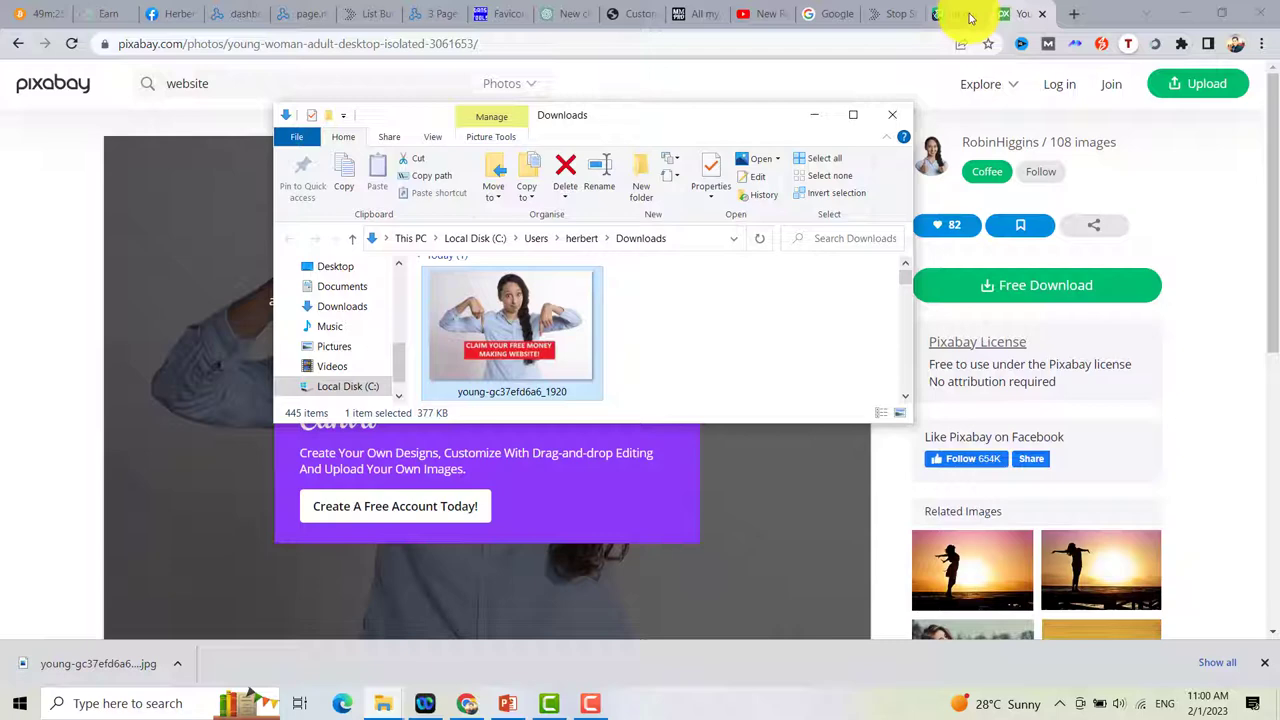
Upload the bannered photo as a new Imgur post and copy its direct image address
{"action": "left_click", "coordinate": [943, 12]}
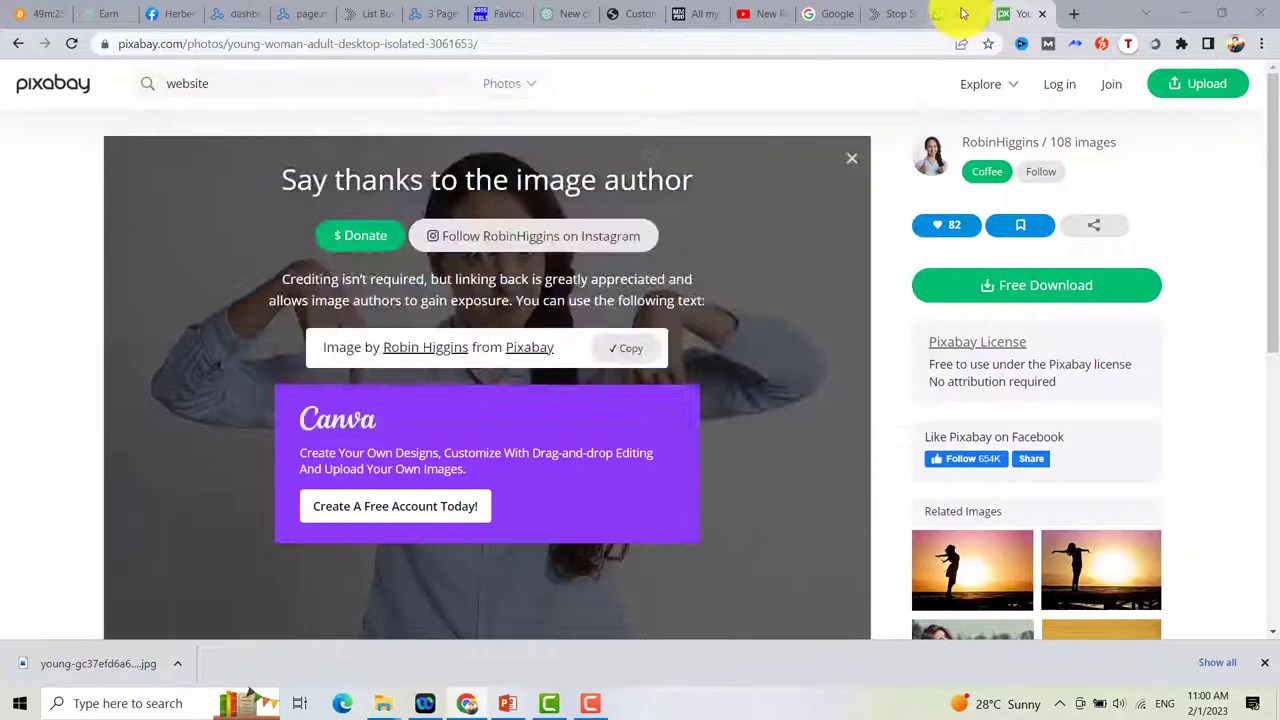
{"action": "left_click", "coordinate": [948, 14]}
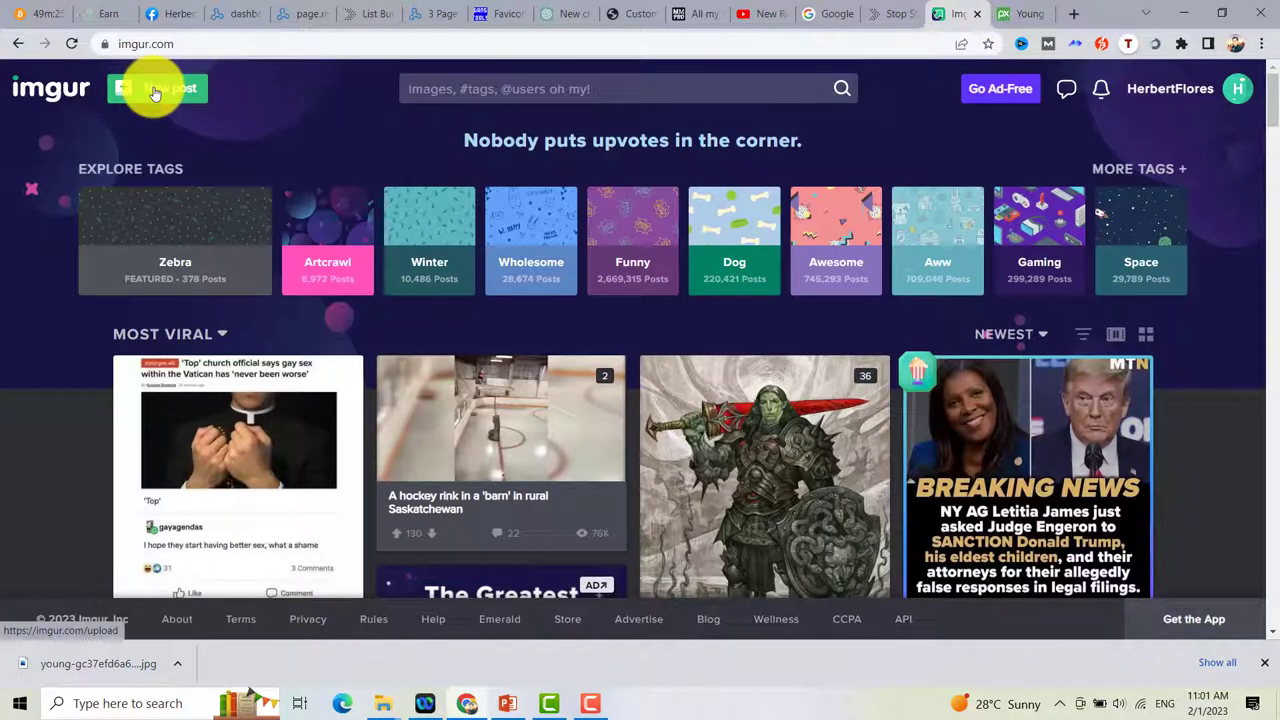
{"action": "left_click", "coordinate": [155, 92]}
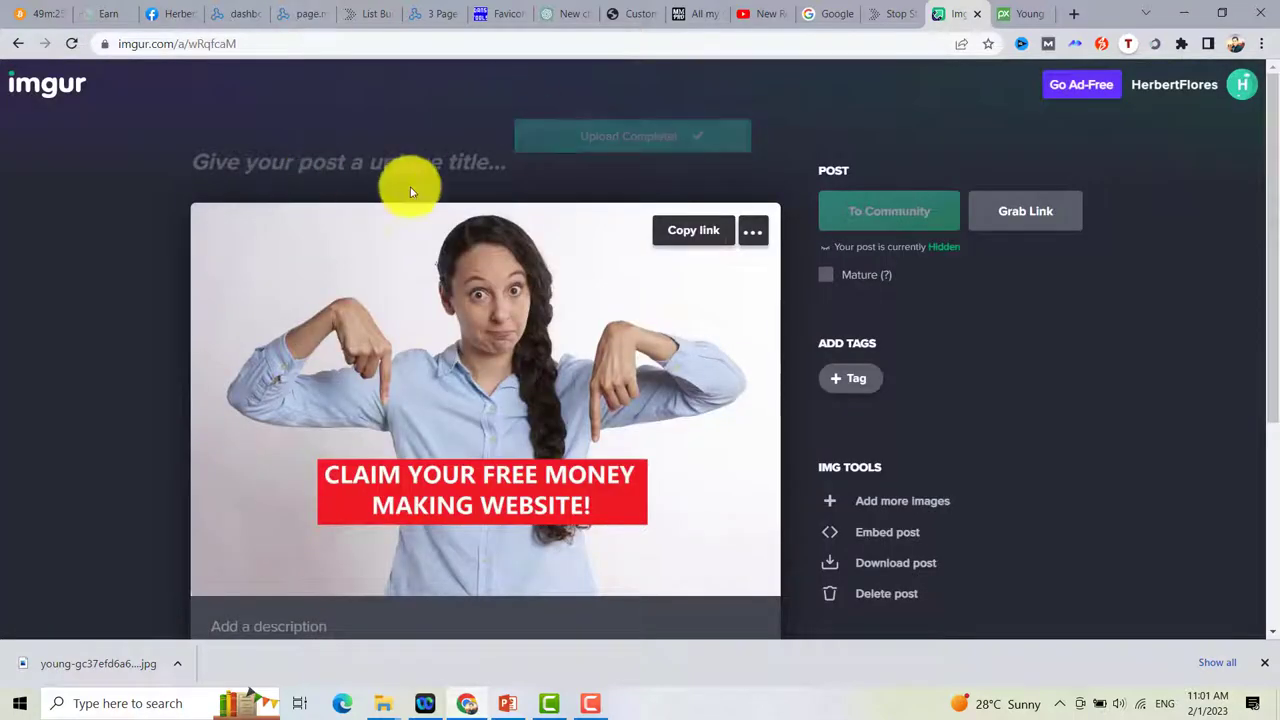
{"action": "mouse_move", "coordinate": [470, 340]}
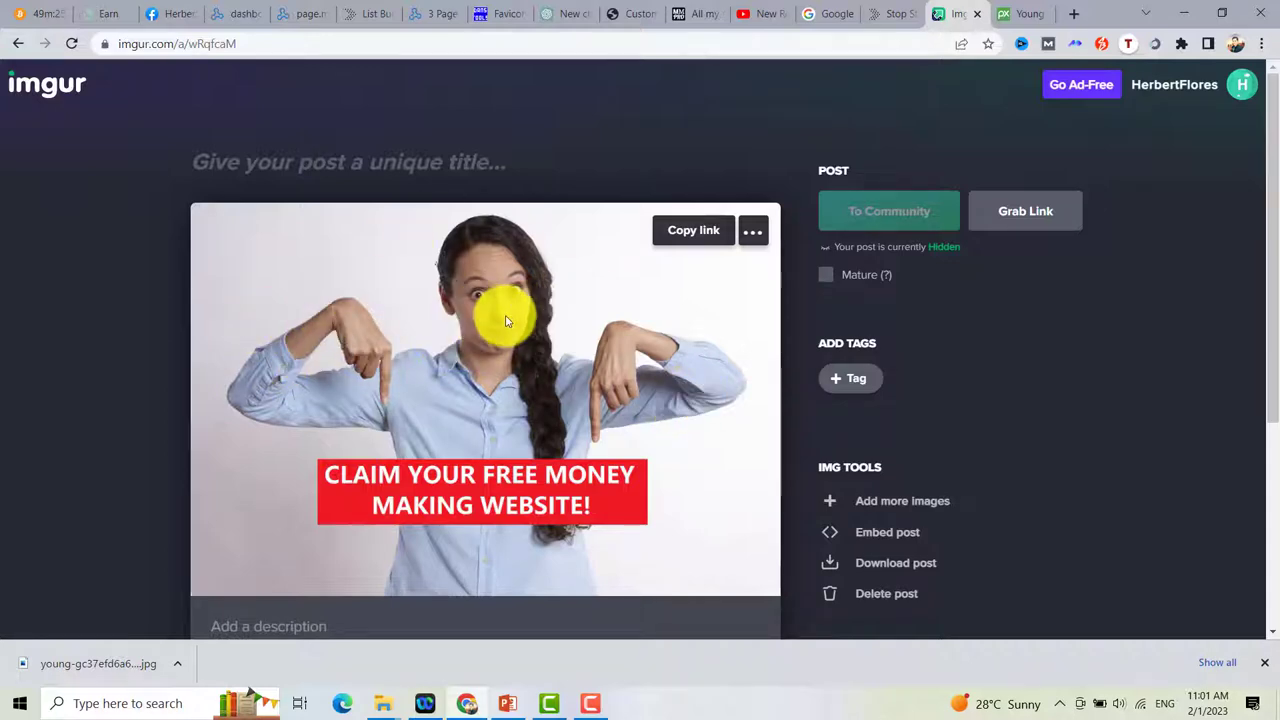
{"action": "right_click", "coordinate": [418, 325]}
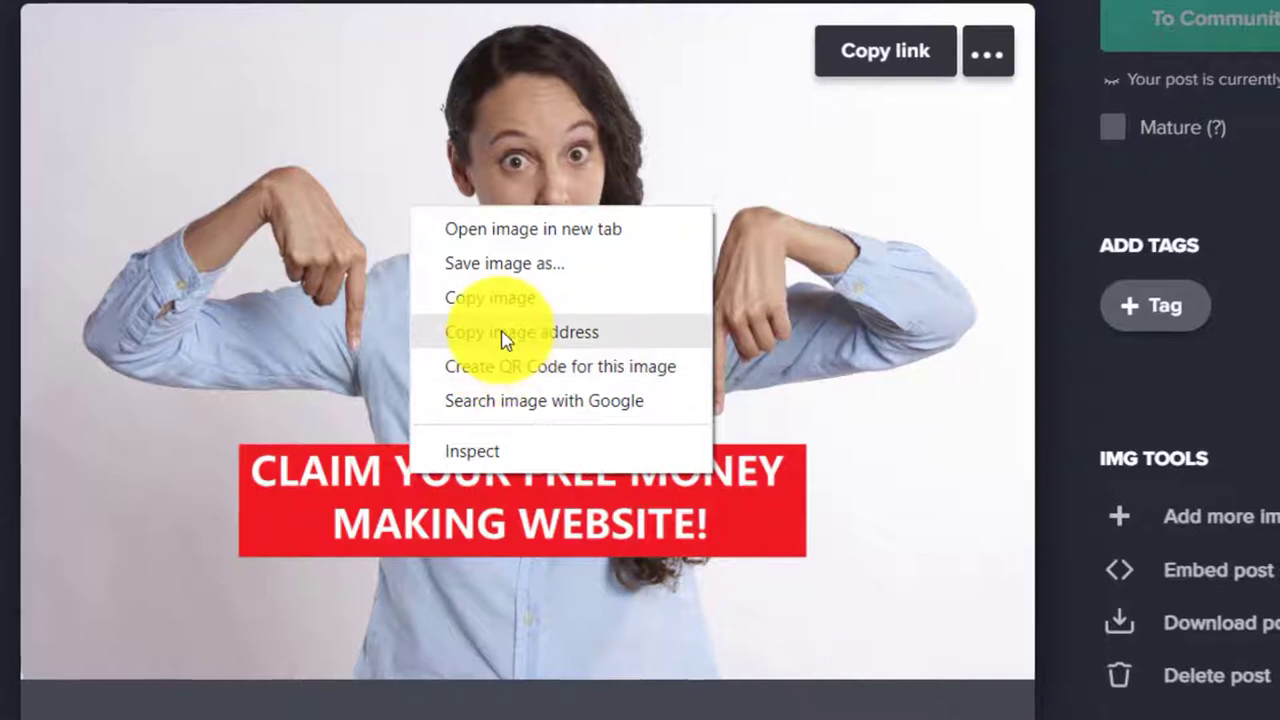
{"action": "left_click", "coordinate": [484, 360]}
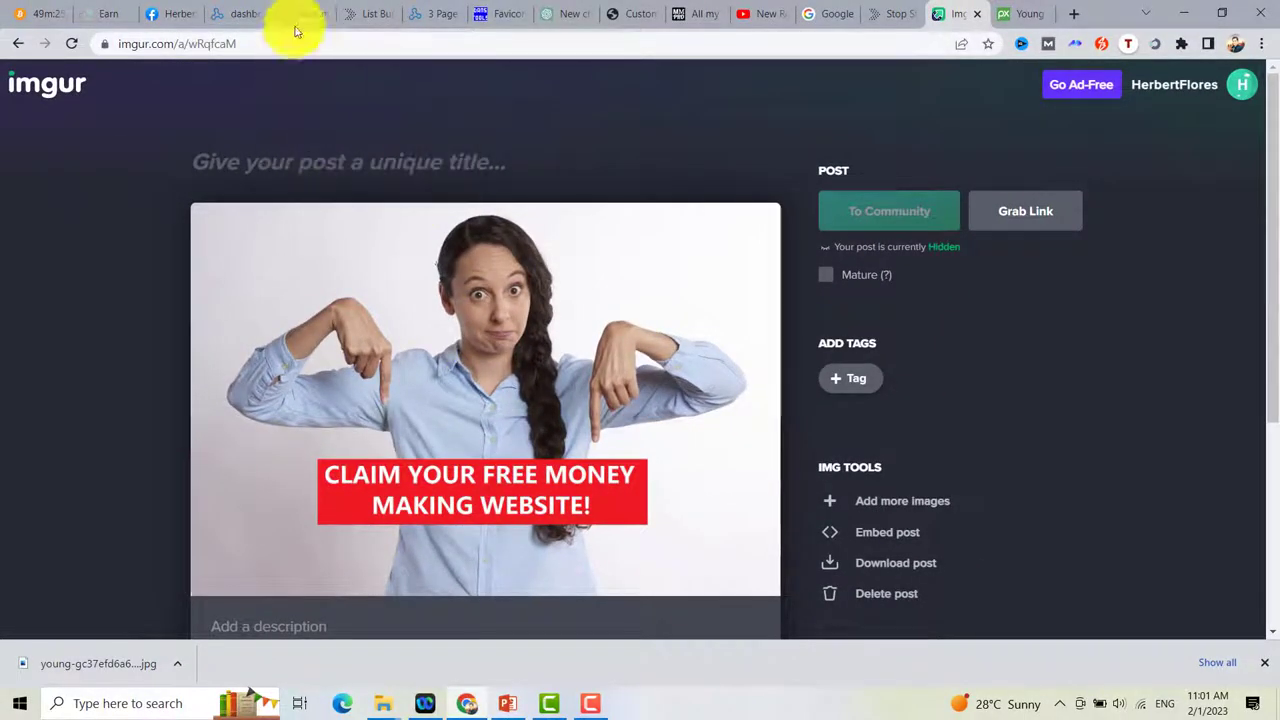
{"action": "left_click", "coordinate": [298, 14]}
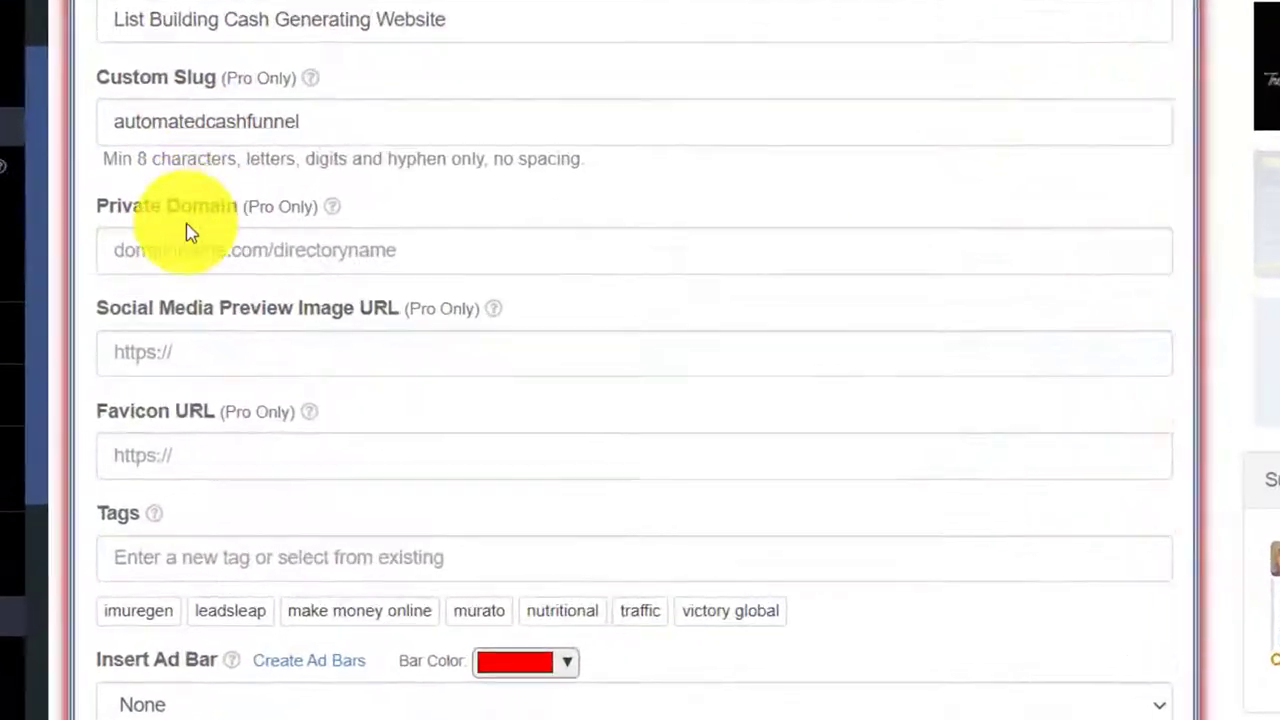
{"action": "right_click", "coordinate": [312, 402]}
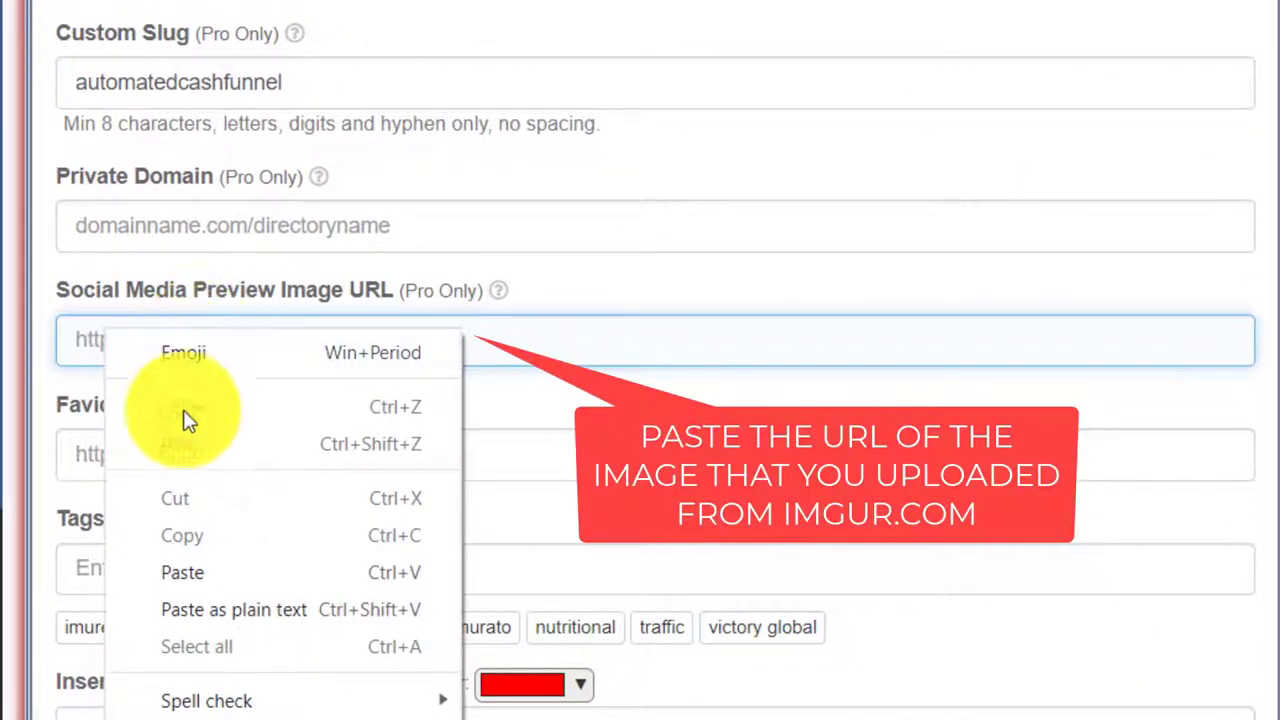
{"action": "left_click", "coordinate": [184, 572]}
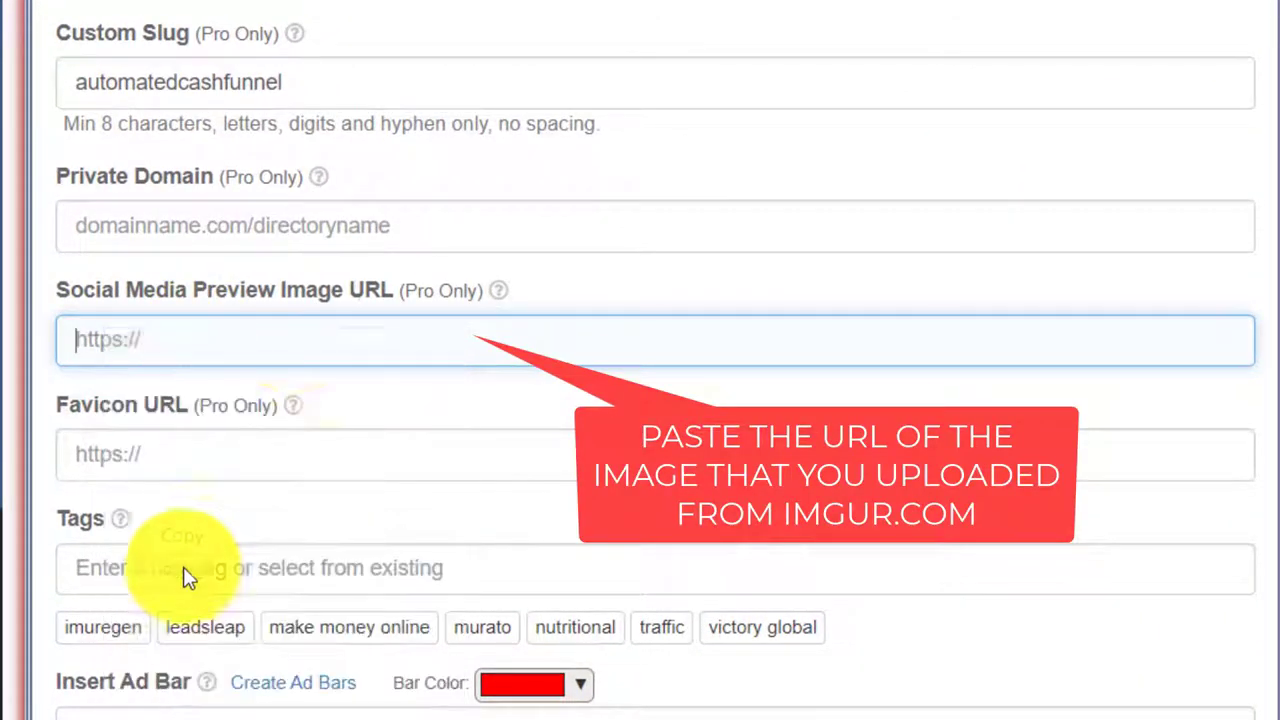
{"action": "left_click", "coordinate": [179, 459]}
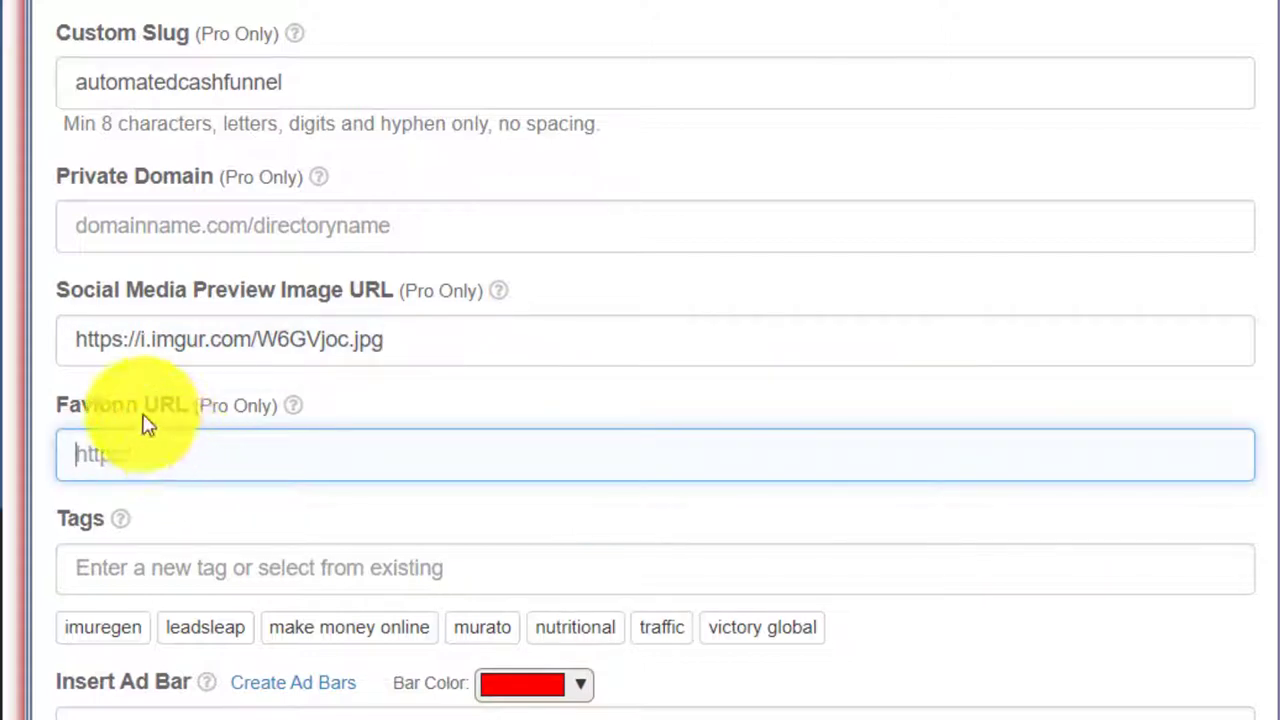
{"action": "left_click", "coordinate": [812, 14]}
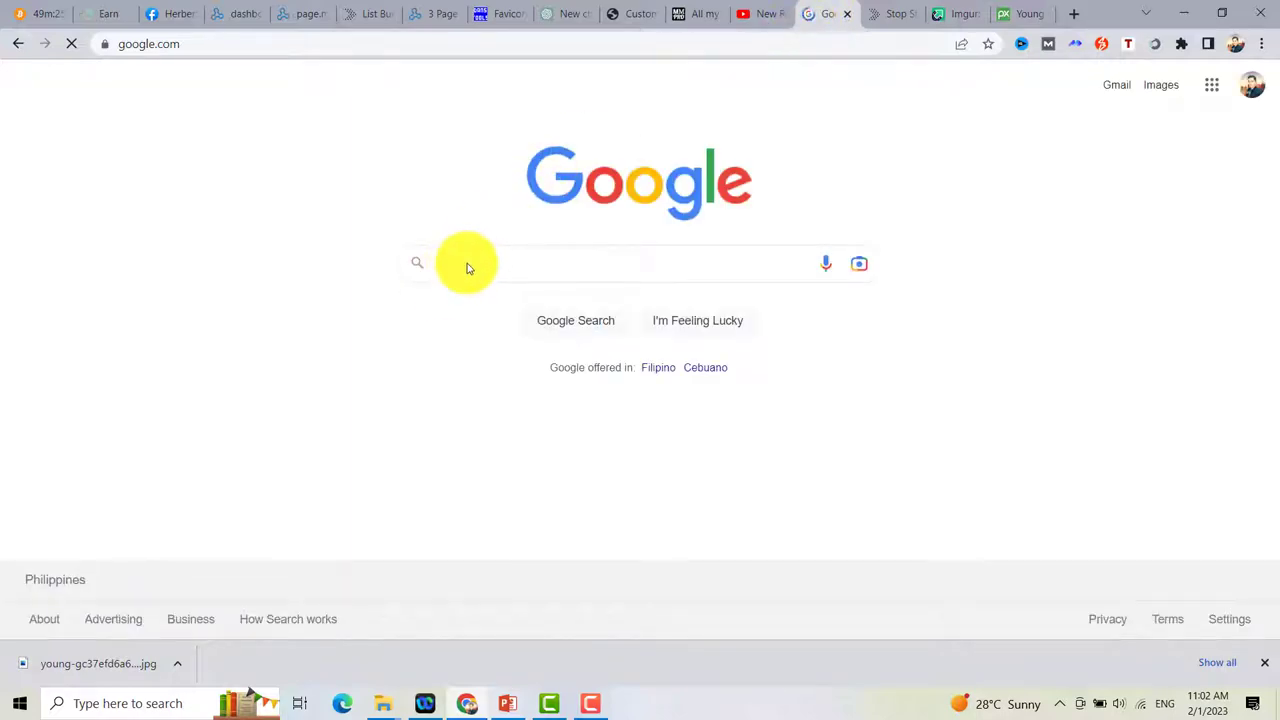
Search Pixabay for 'website icon' and open the red CLICK HERE stop-sign image
{"action": "left_click", "coordinate": [468, 266]}
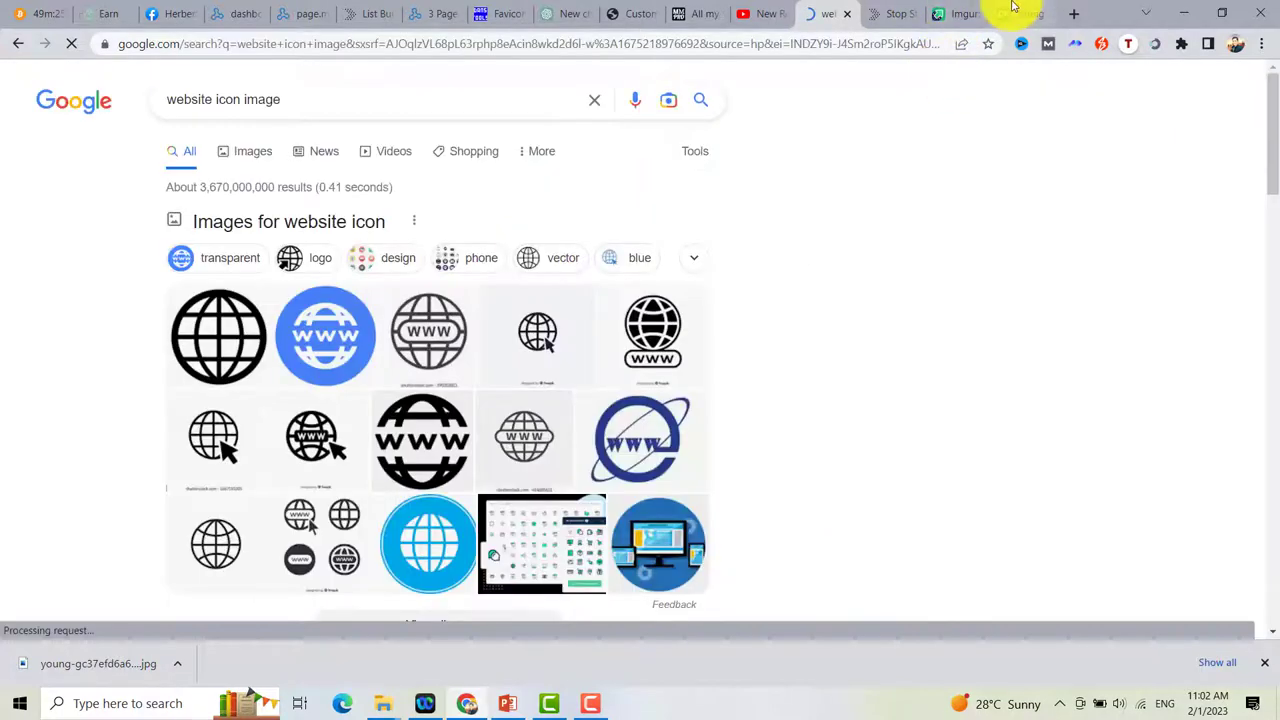
{"action": "left_click", "coordinate": [1020, 14]}
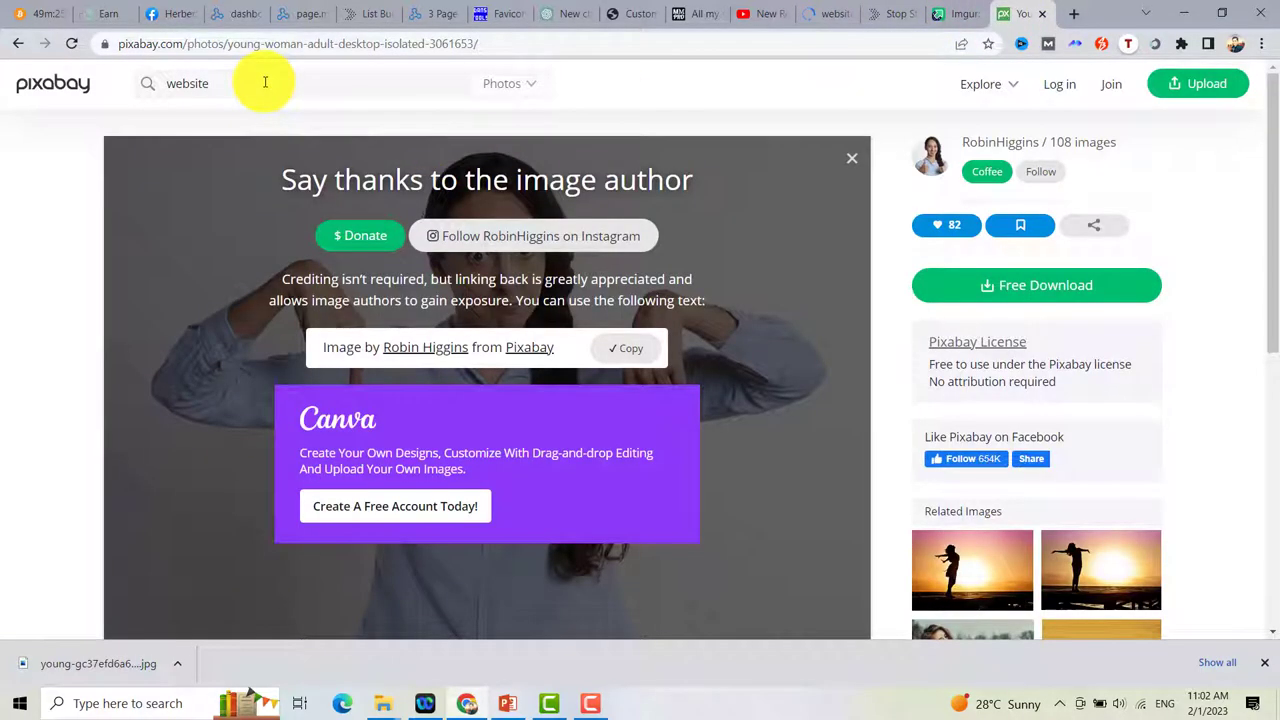
{"action": "left_click_drag", "start_coordinate": [265, 82], "coordinate": [149, 80]}
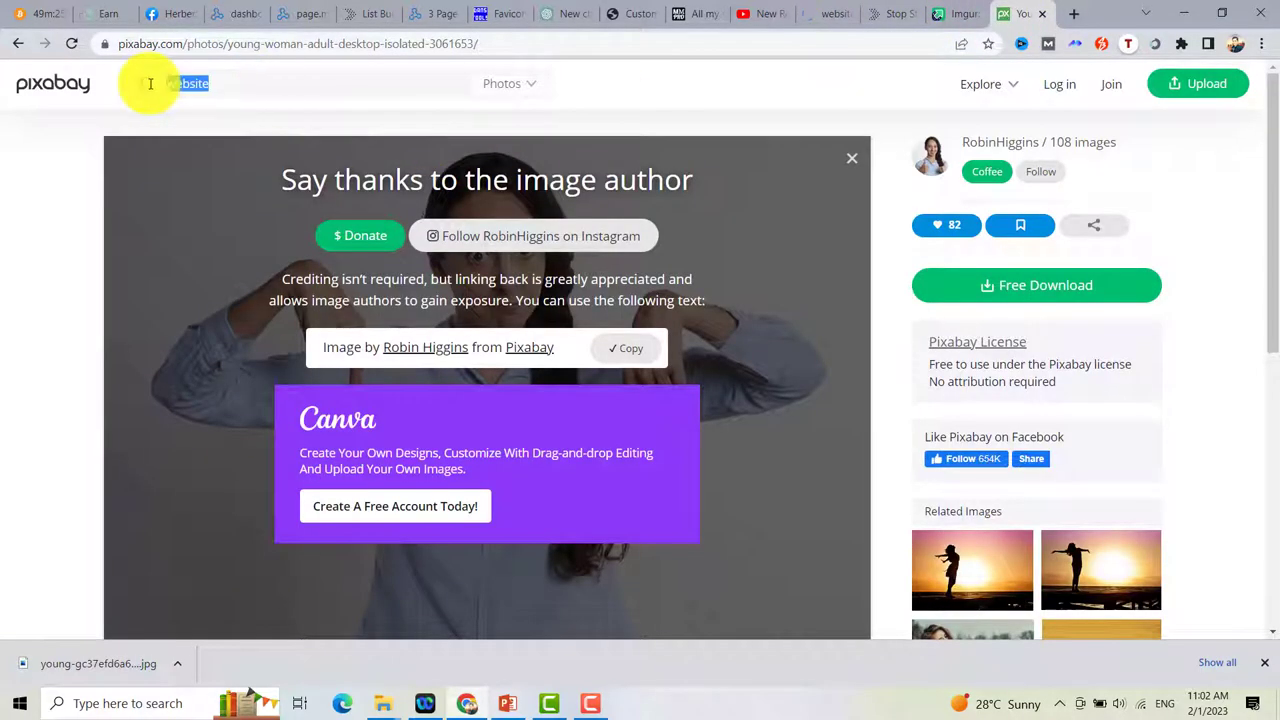
{"action": "left_click", "coordinate": [238, 81]}
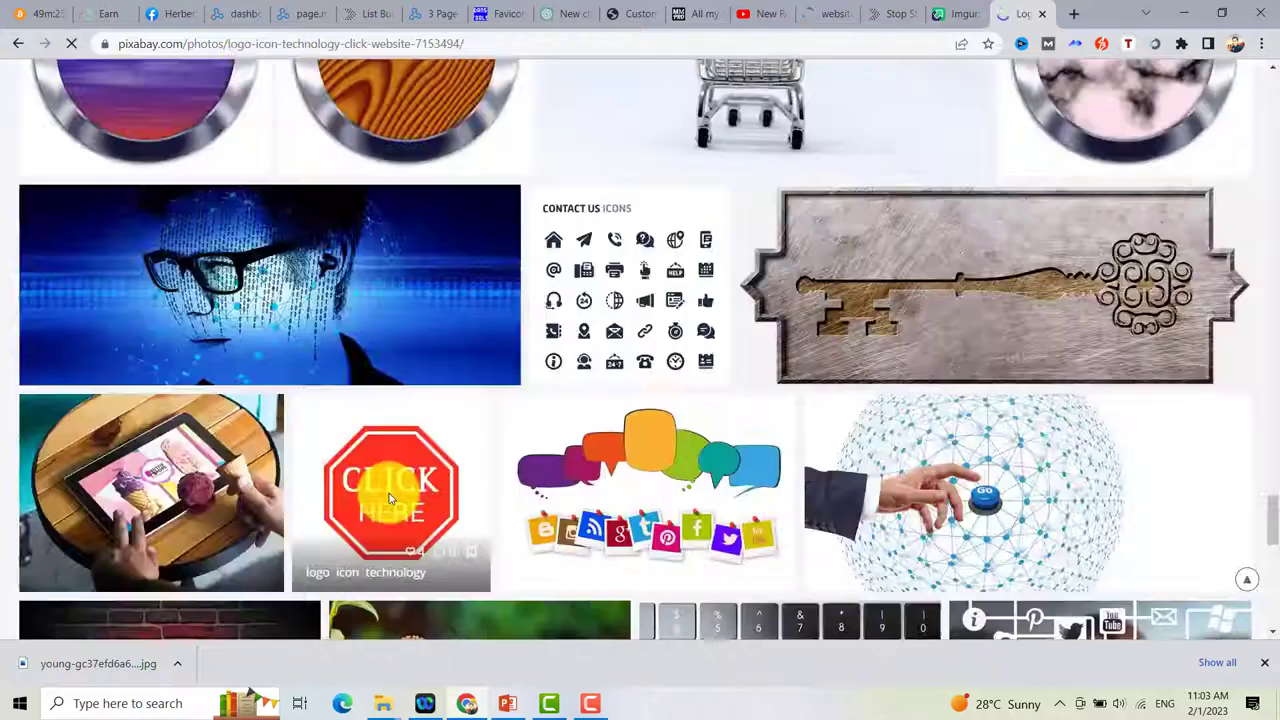
{"action": "left_click", "coordinate": [390, 485]}
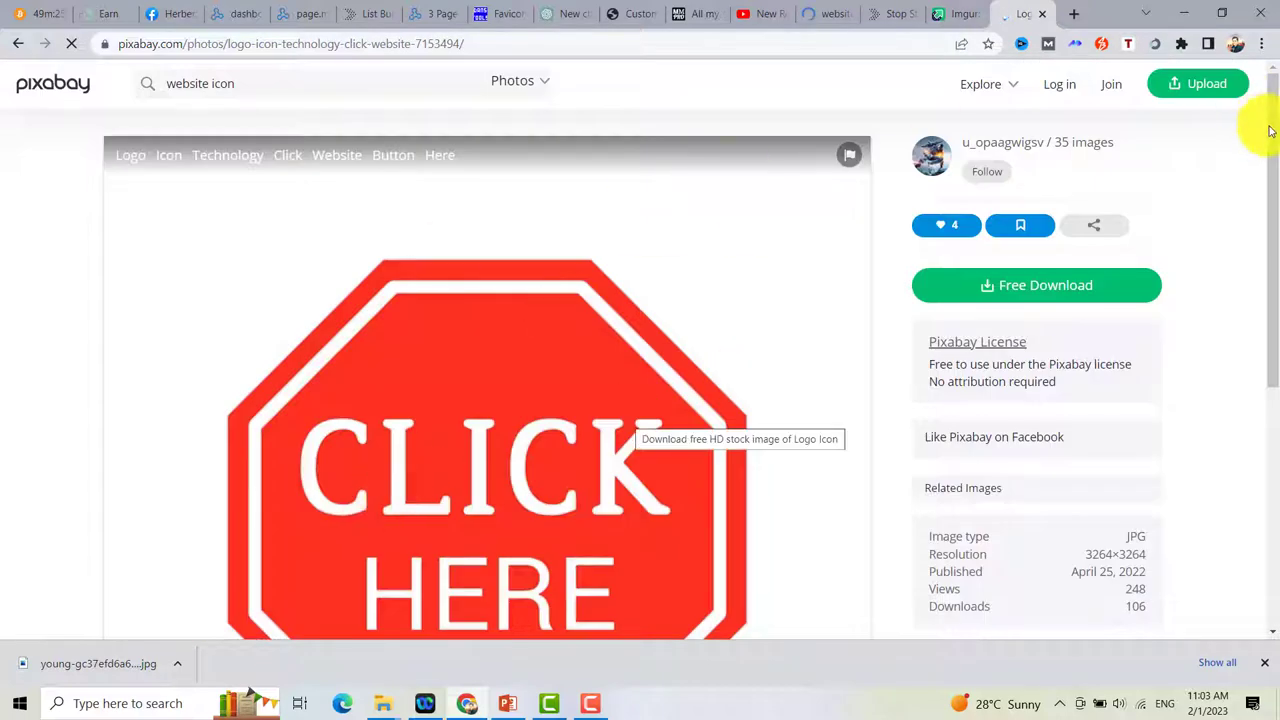
{"action": "scroll", "coordinate": [1257, 190], "scroll_direction": "down", "scroll_amount": 2}
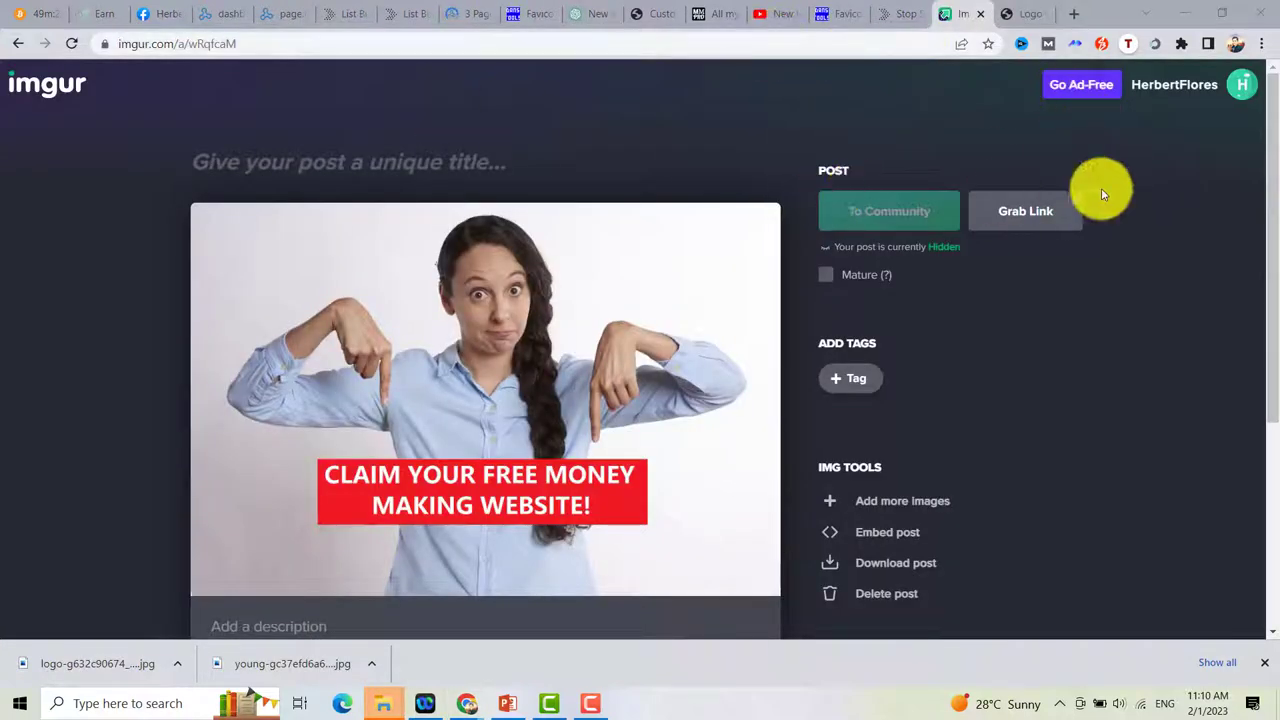
Add the CLICK HERE image to the Imgur post and copy its direct image address
{"action": "scroll", "coordinate": [1276, 230], "scroll_direction": "down", "scroll_amount": 1}
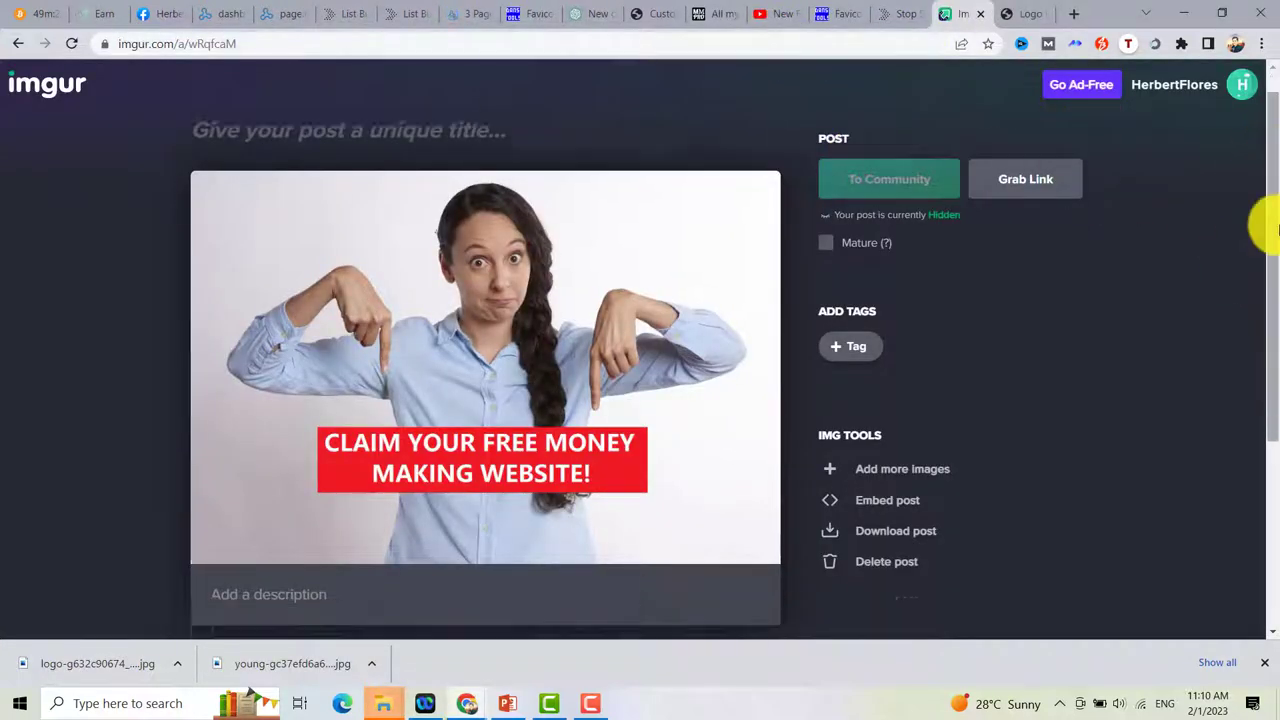
{"action": "scroll", "coordinate": [1276, 230], "scroll_direction": "down", "scroll_amount": 3}
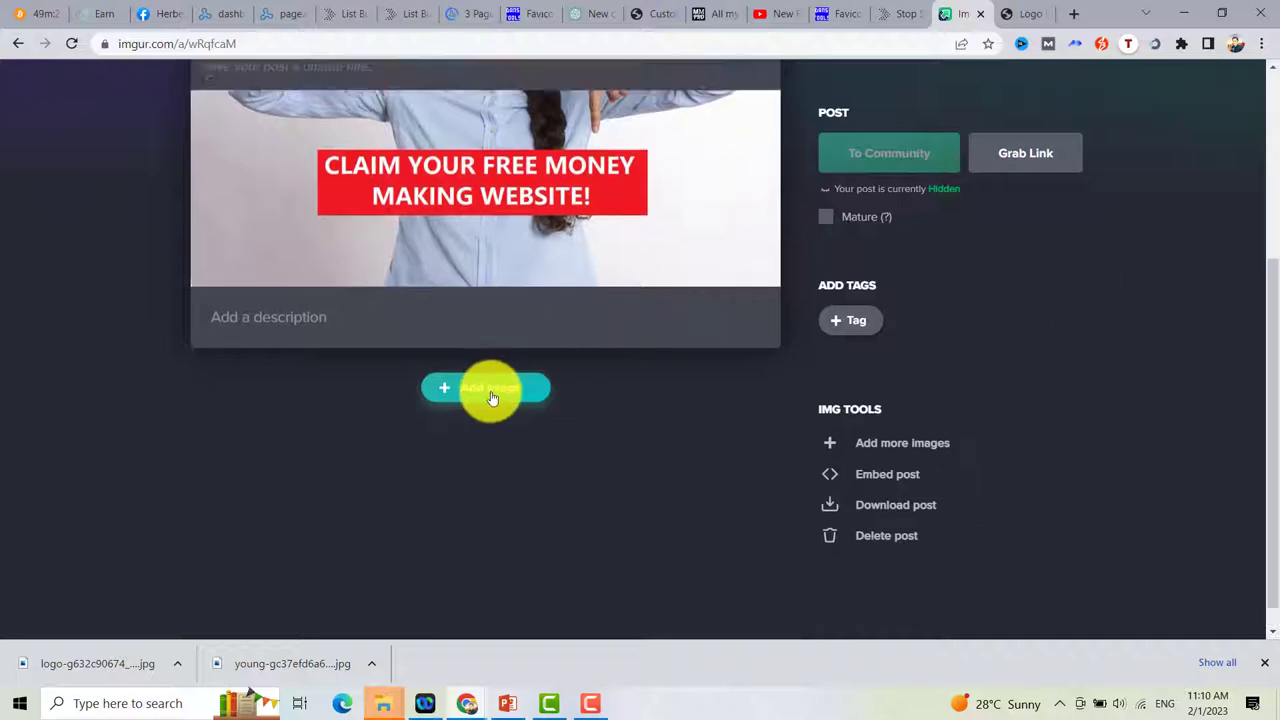
{"action": "left_click", "coordinate": [491, 390]}
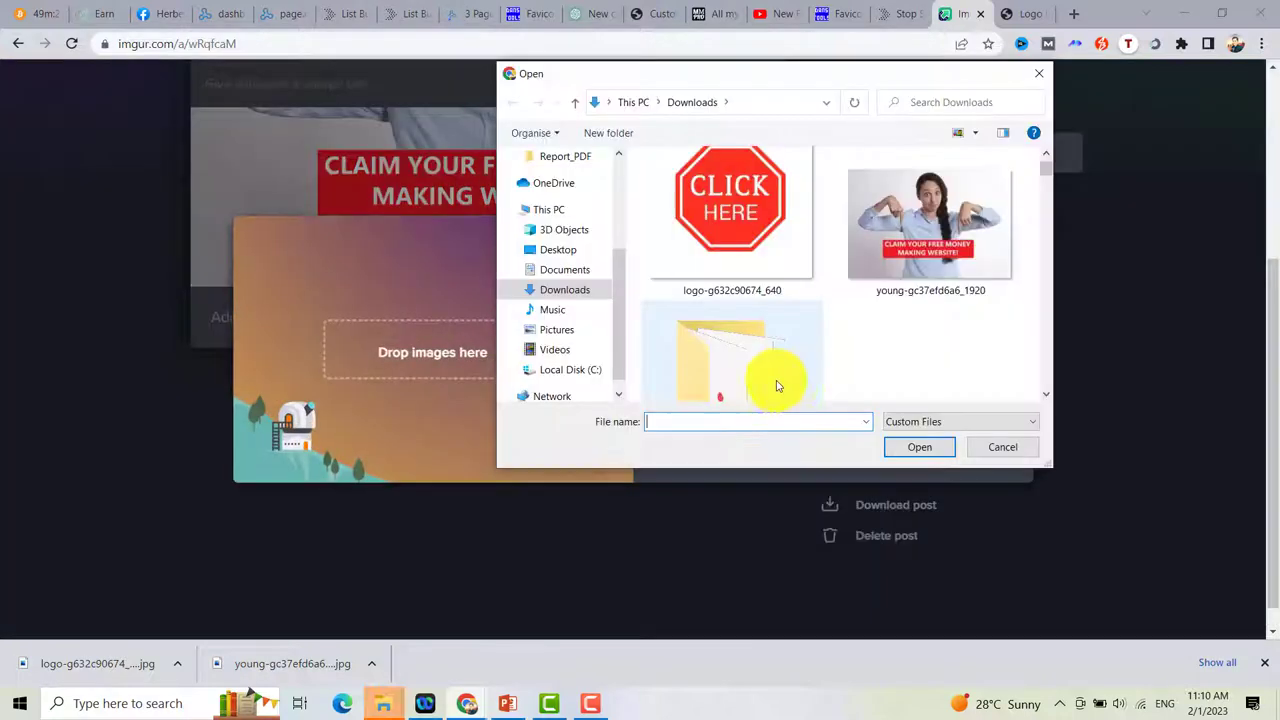
{"action": "double_click", "coordinate": [691, 349]}
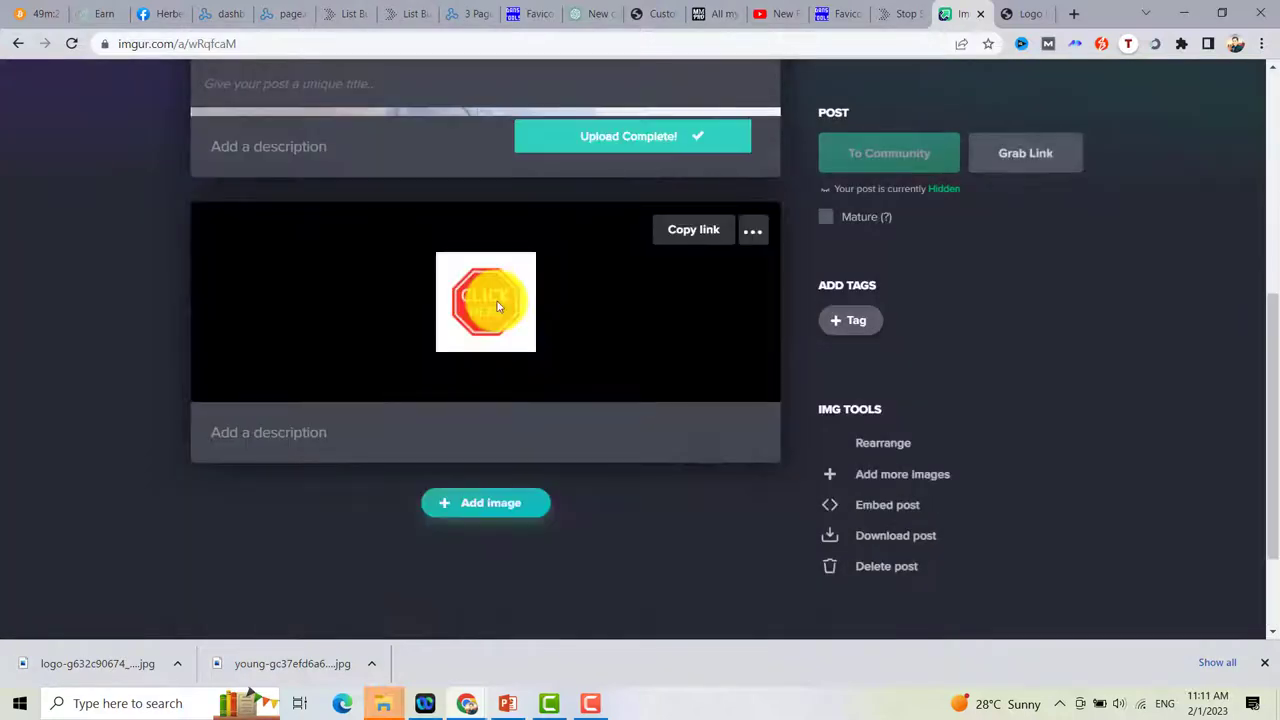
{"action": "right_click", "coordinate": [477, 301]}
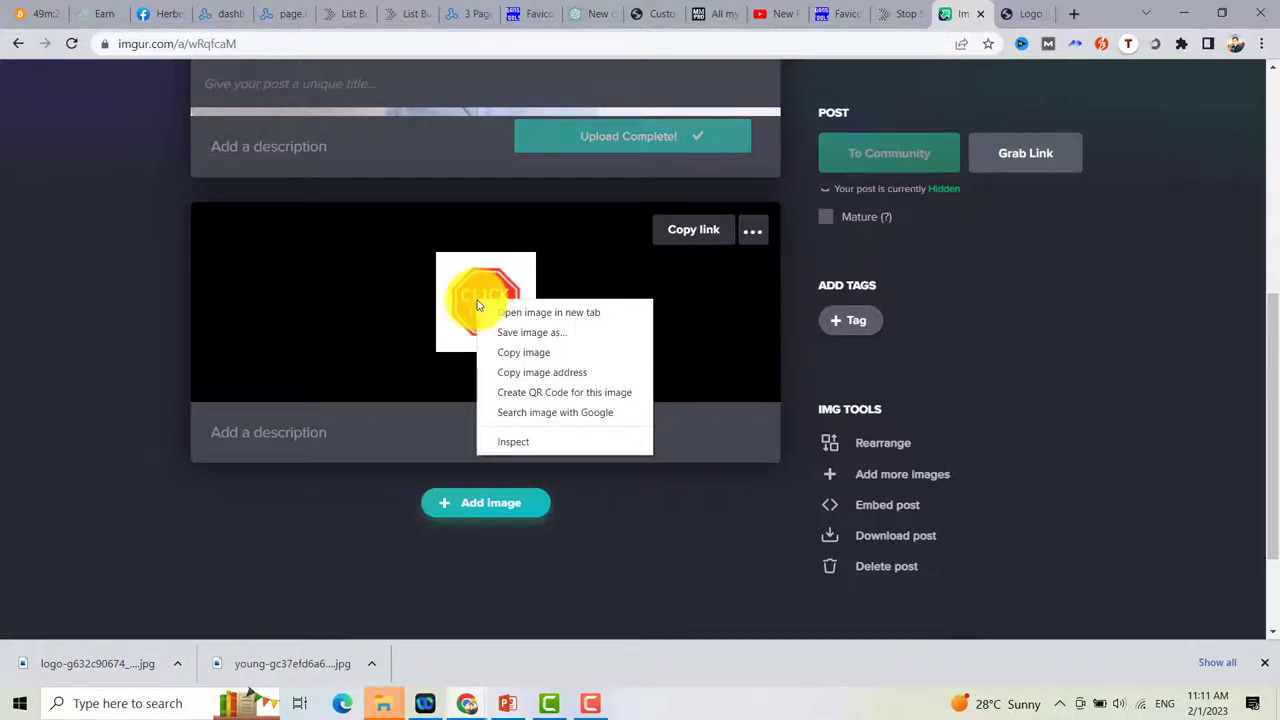
{"action": "left_click", "coordinate": [533, 373]}
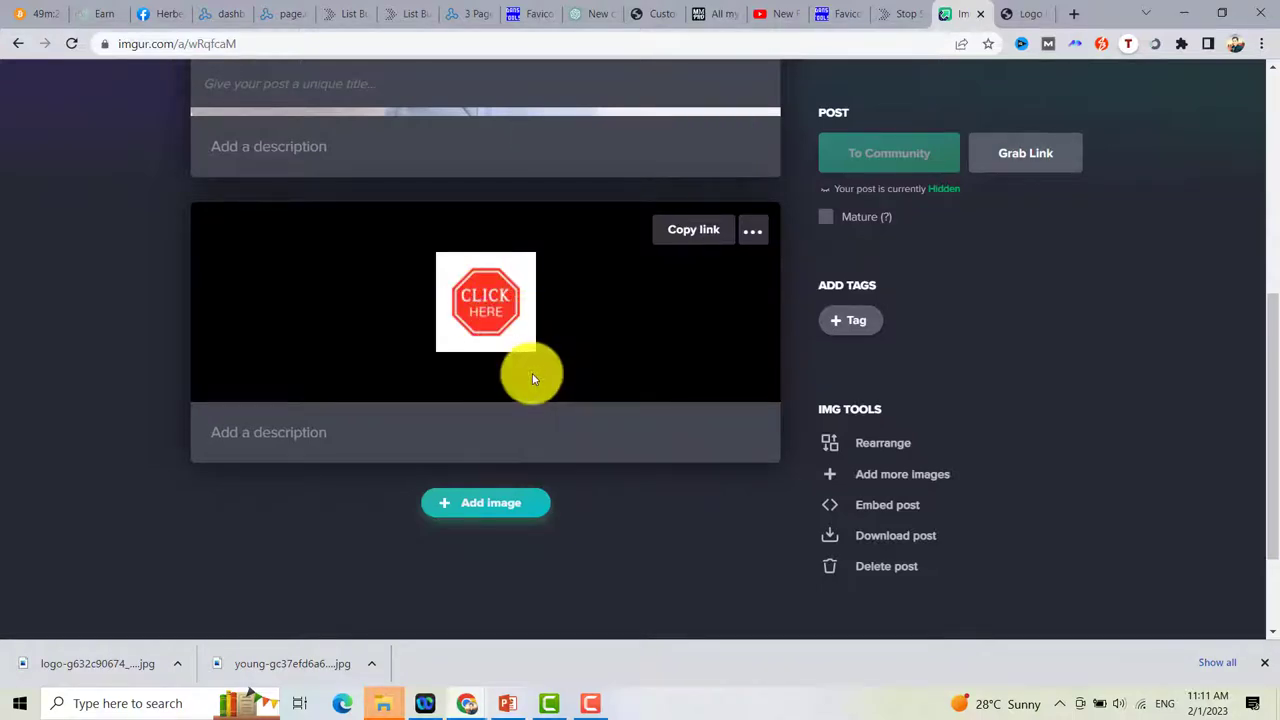
{"action": "left_click", "coordinate": [276, 8]}
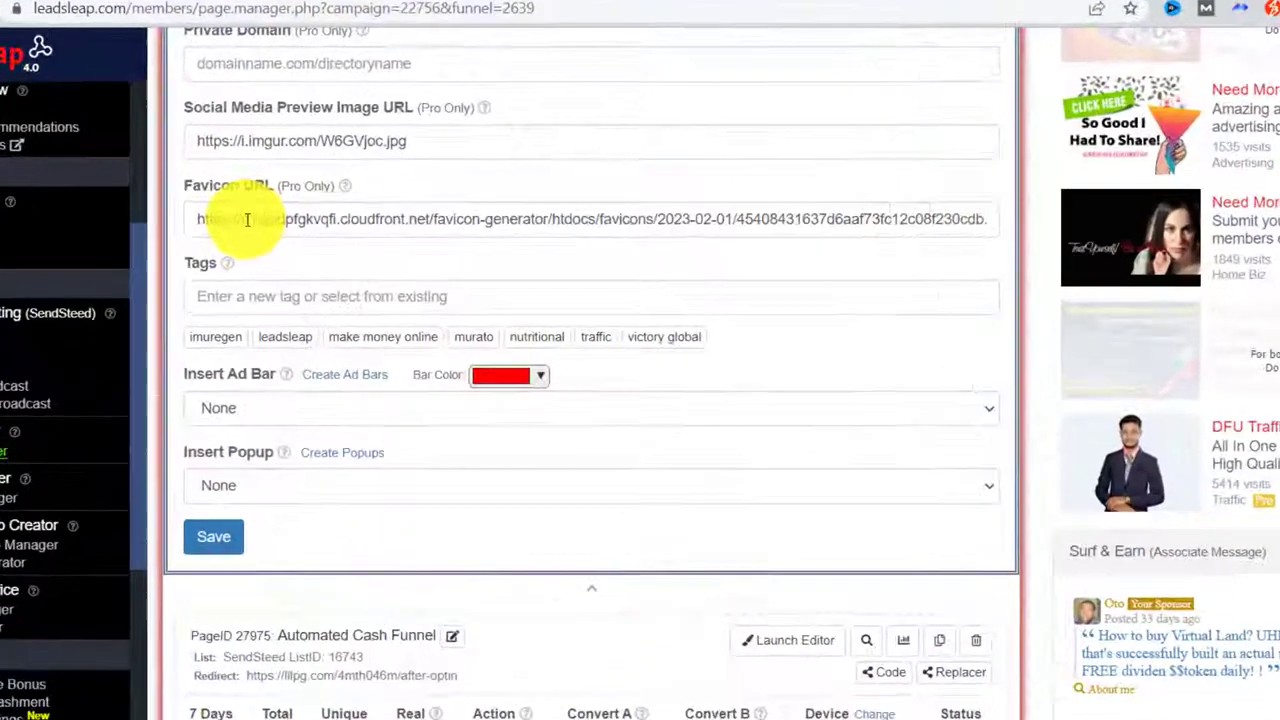
{"action": "left_click", "coordinate": [268, 211]}
{"action": "triple_click", "coordinate": [120, 240]}
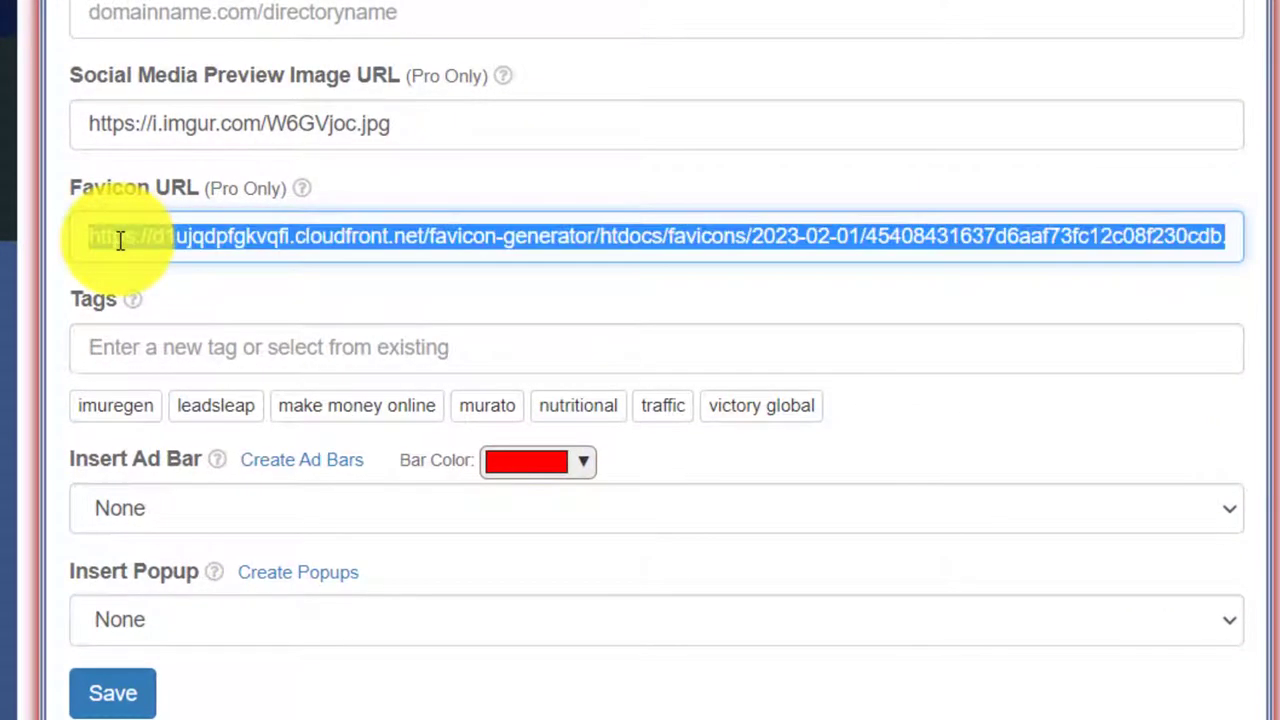
{"action": "key", "text": "ctrl+v"}
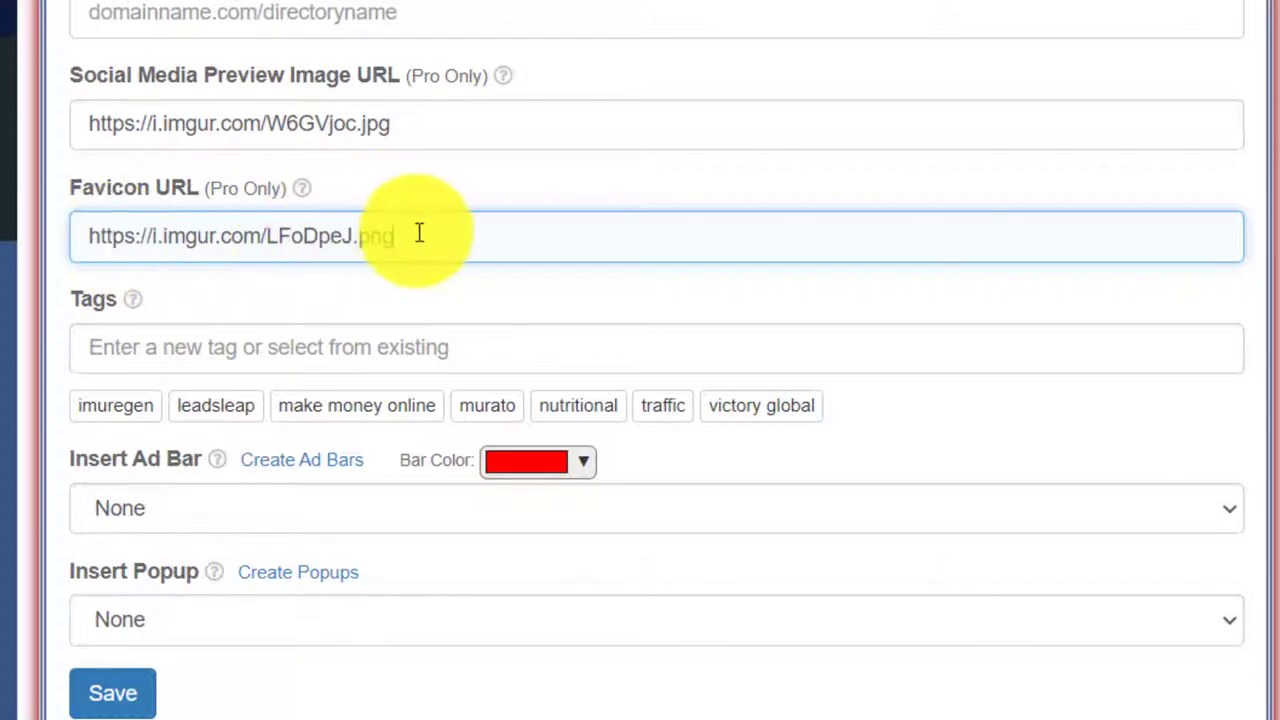
{"action": "left_click_drag", "start_coordinate": [419, 233], "coordinate": [131, 326]}
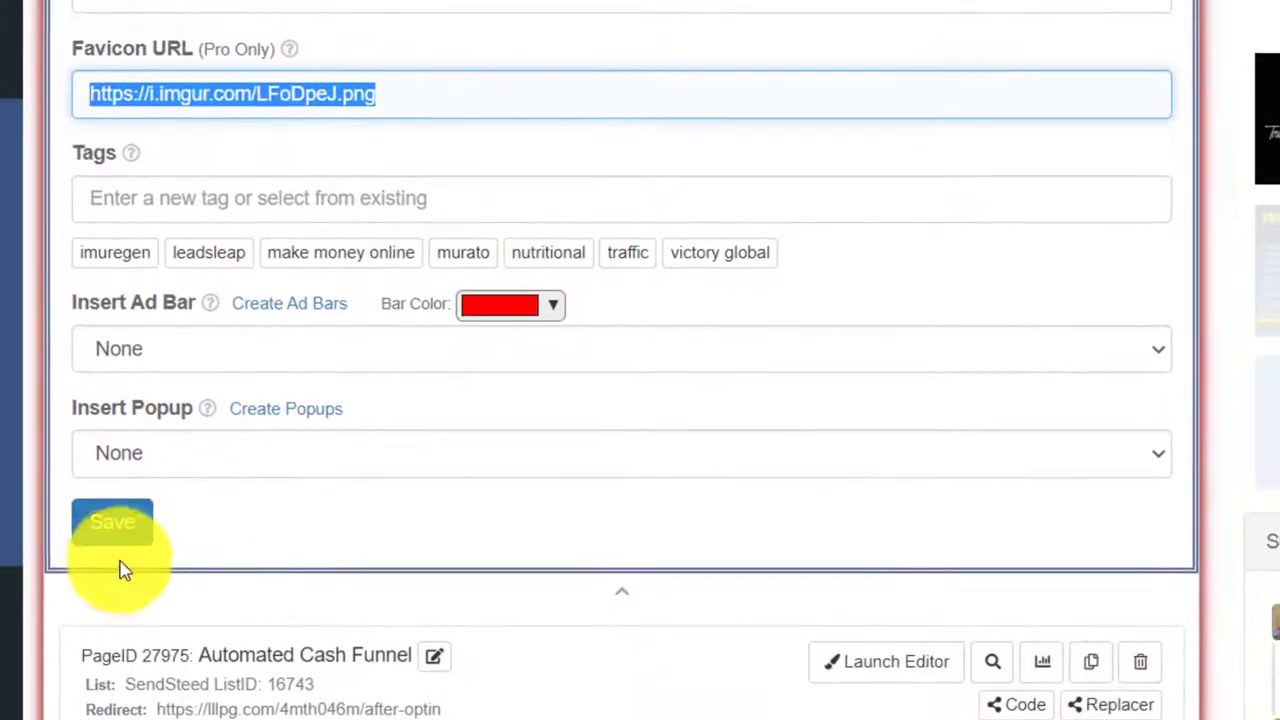
{"action": "left_click", "coordinate": [113, 527]}
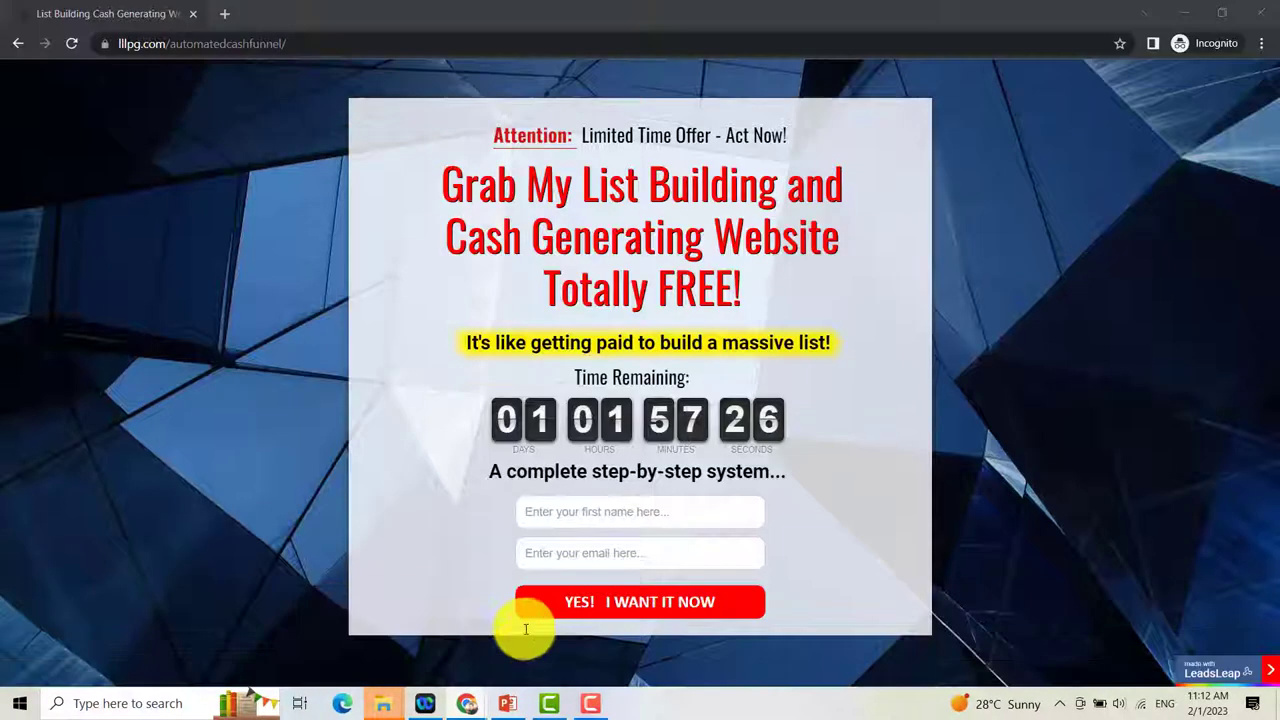
Reload the live lllpg.com/automatedcashfunnel page and select its web address
{"action": "left_click", "coordinate": [61, 43]}
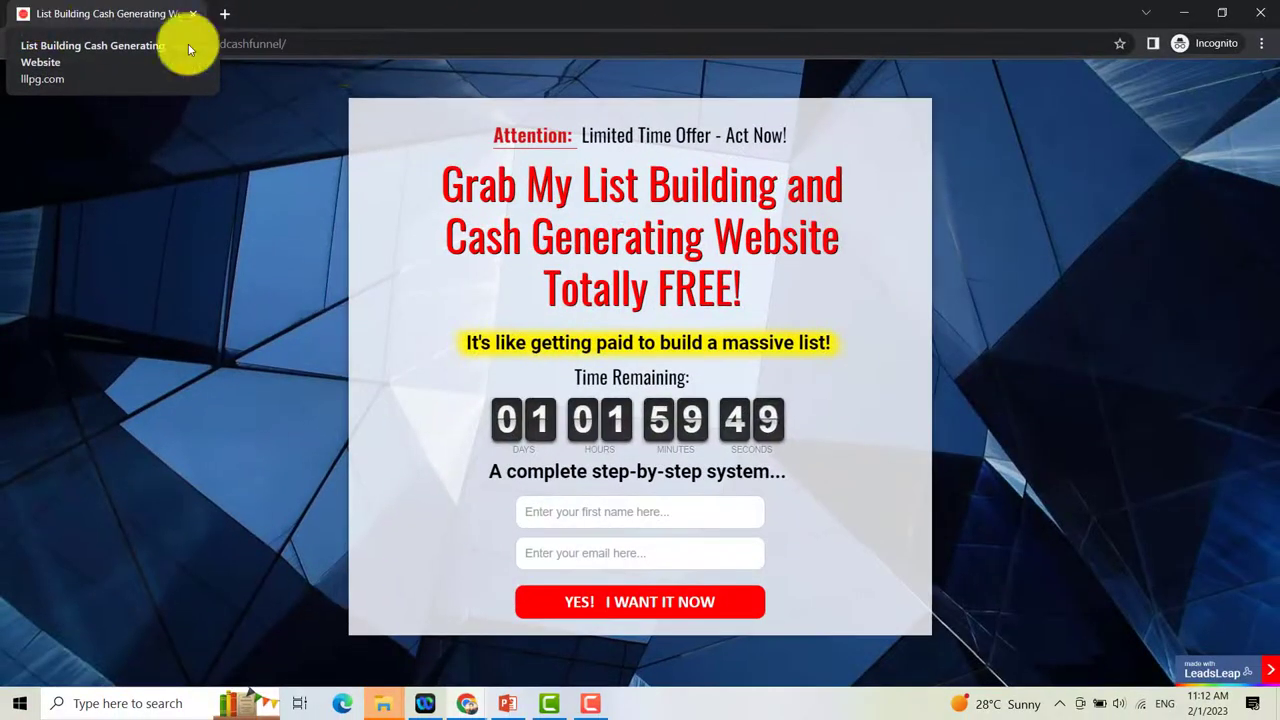
{"action": "left_click", "coordinate": [350, 43]}
{"action": "left_click", "coordinate": [356, 43]}
{"action": "left_click_drag", "start_coordinate": [356, 43], "coordinate": [79, 48]}
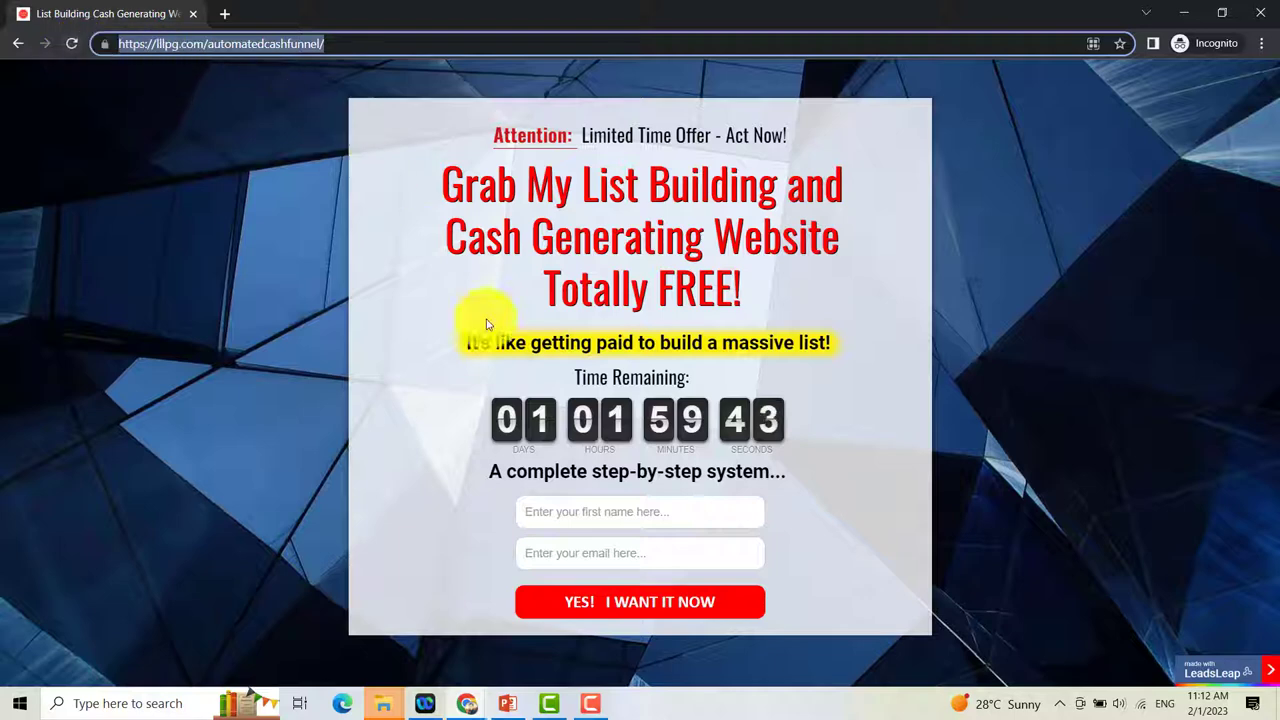
Bring the Facebook window forward and start a new Page post
{"action": "mouse_move", "coordinate": [467, 703]}
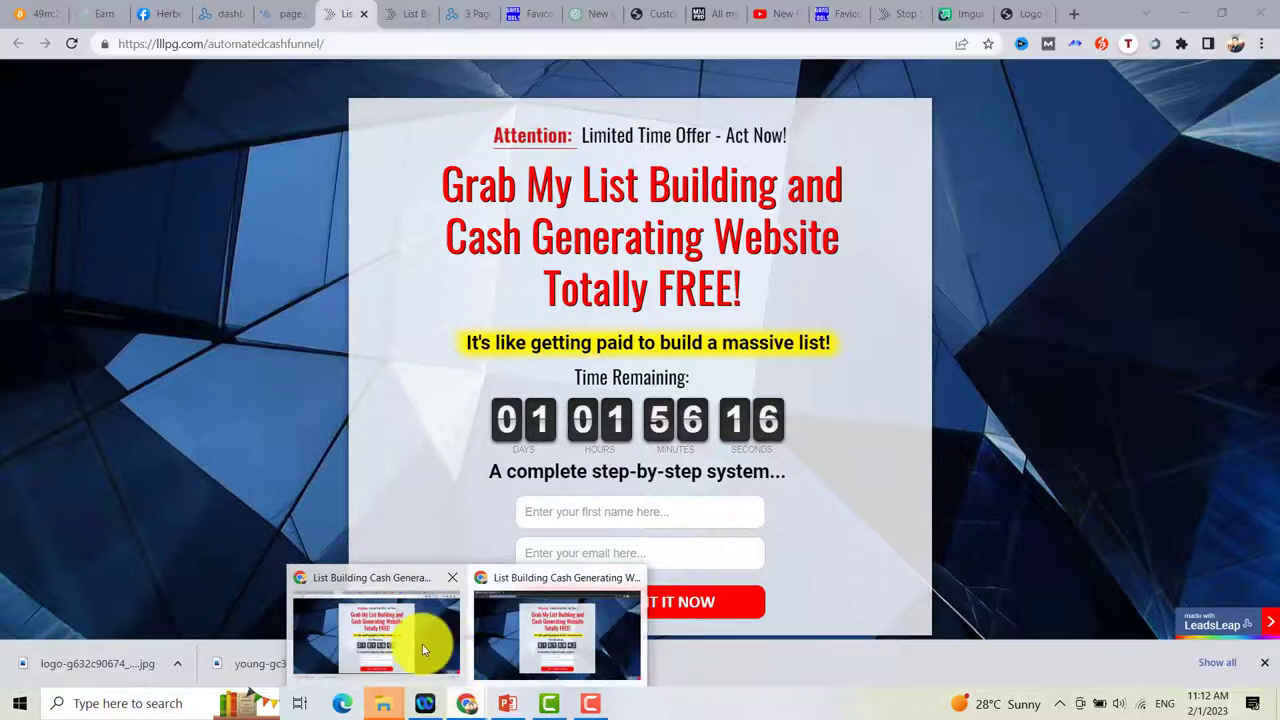
{"action": "left_click", "coordinate": [419, 630]}
{"action": "scroll", "coordinate": [1275, 252], "scroll_direction": "down", "scroll_amount": 3}
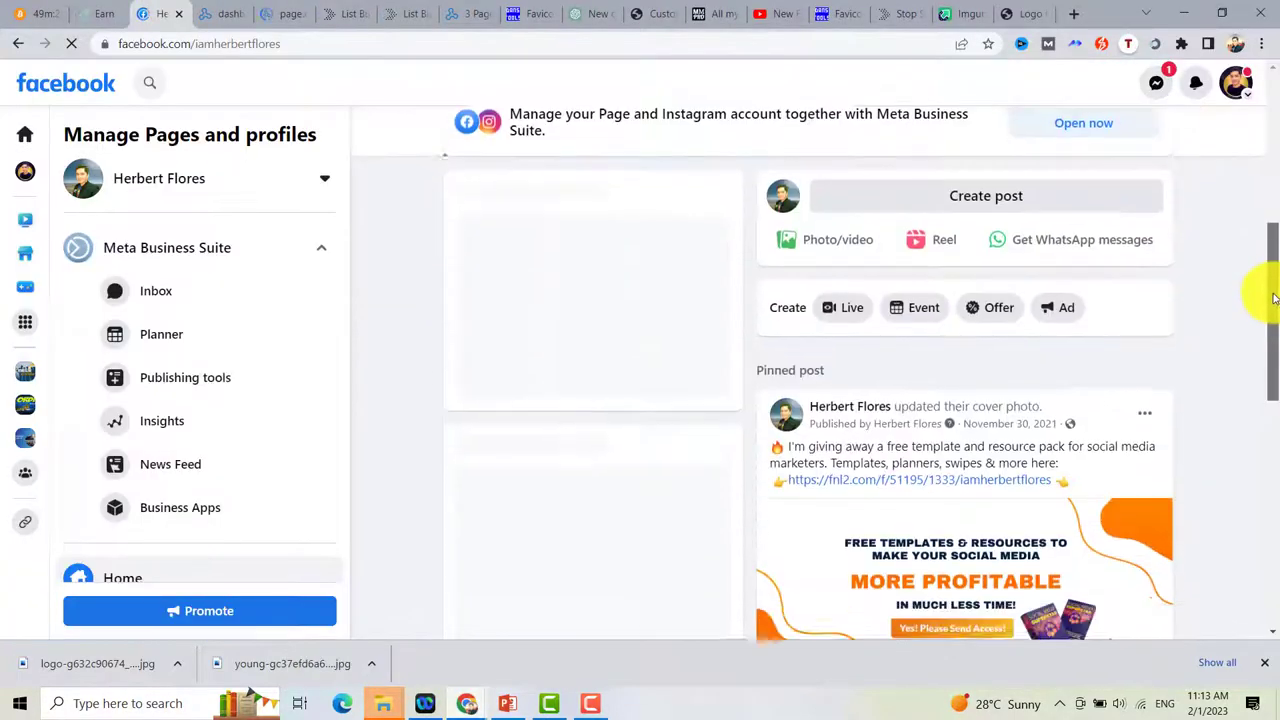
{"action": "scroll", "coordinate": [1260, 251], "scroll_direction": "up", "scroll_amount": 1}
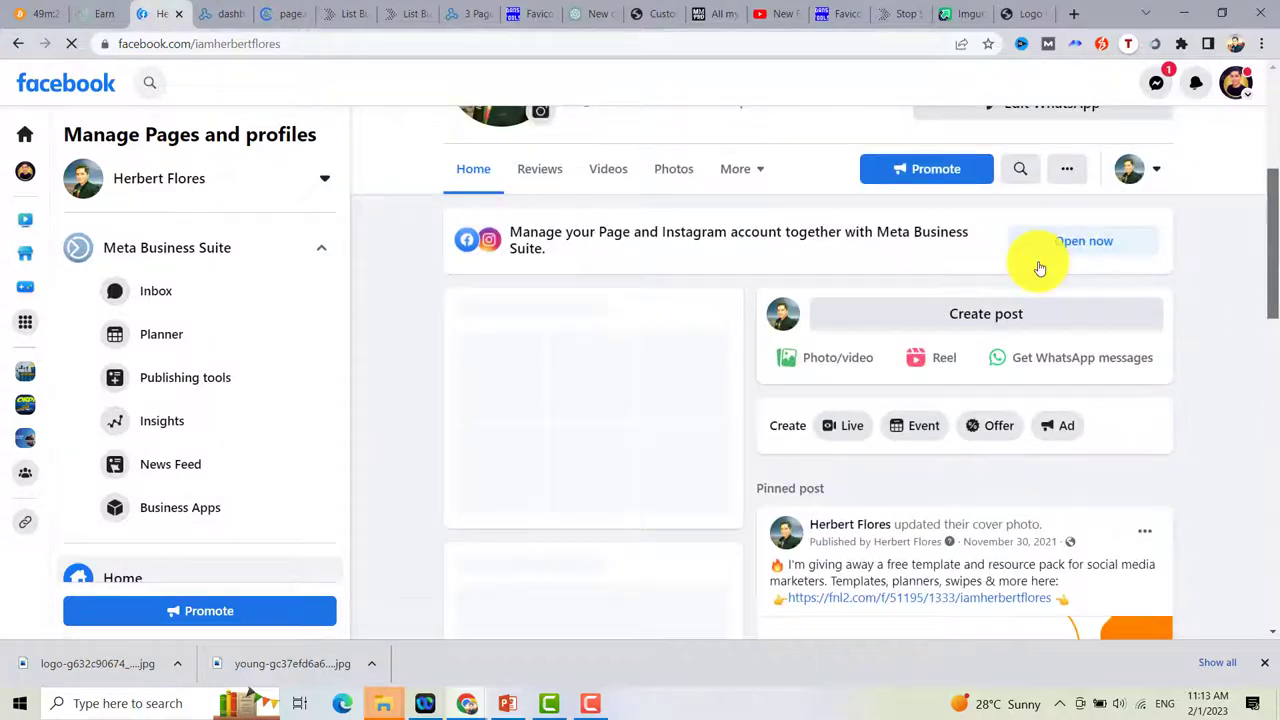
{"action": "left_click", "coordinate": [966, 320]}
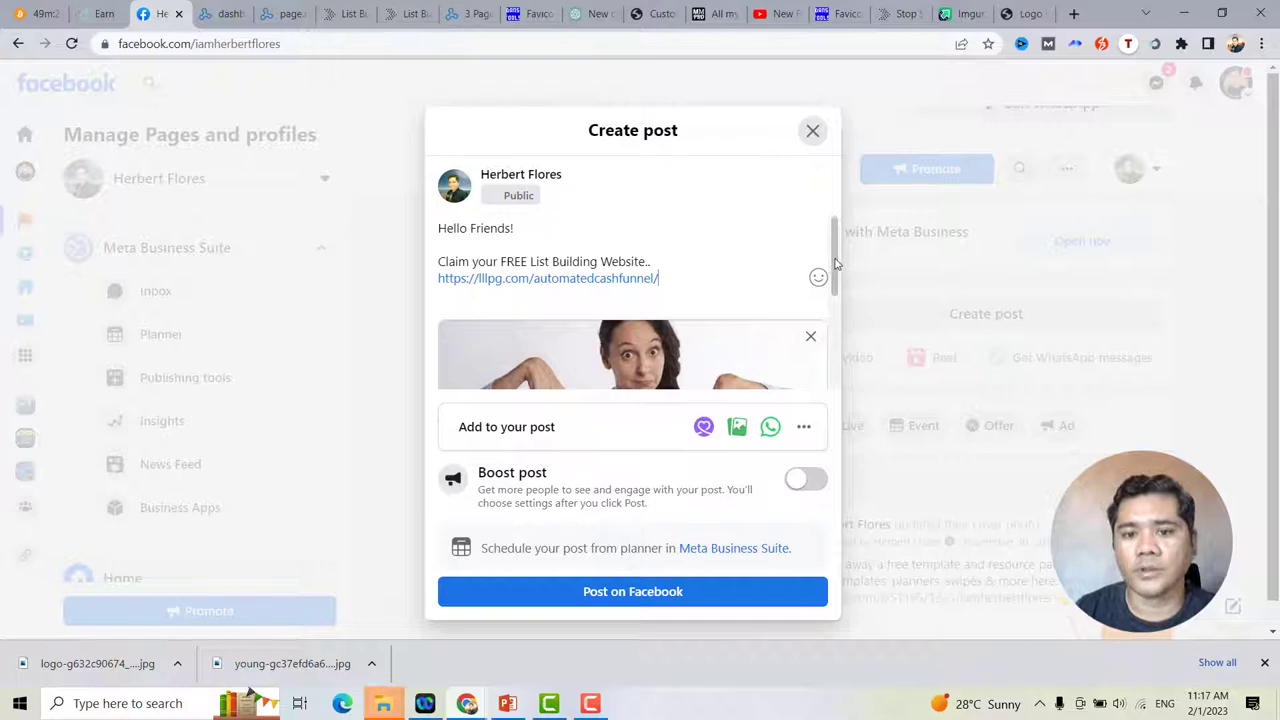
Publish the post with the funnel link's banner preview and share it to the two private groups
{"action": "mouse_move", "coordinate": [831, 266]}
{"action": "left_mouse_down"}
{"action": "mouse_move", "coordinate": [828, 336]}
{"action": "mouse_move", "coordinate": [834, 276]}
{"action": "left_mouse_up"}
{"action": "scroll", "coordinate": [834, 276], "scroll_direction": "up", "scroll_amount": 1}
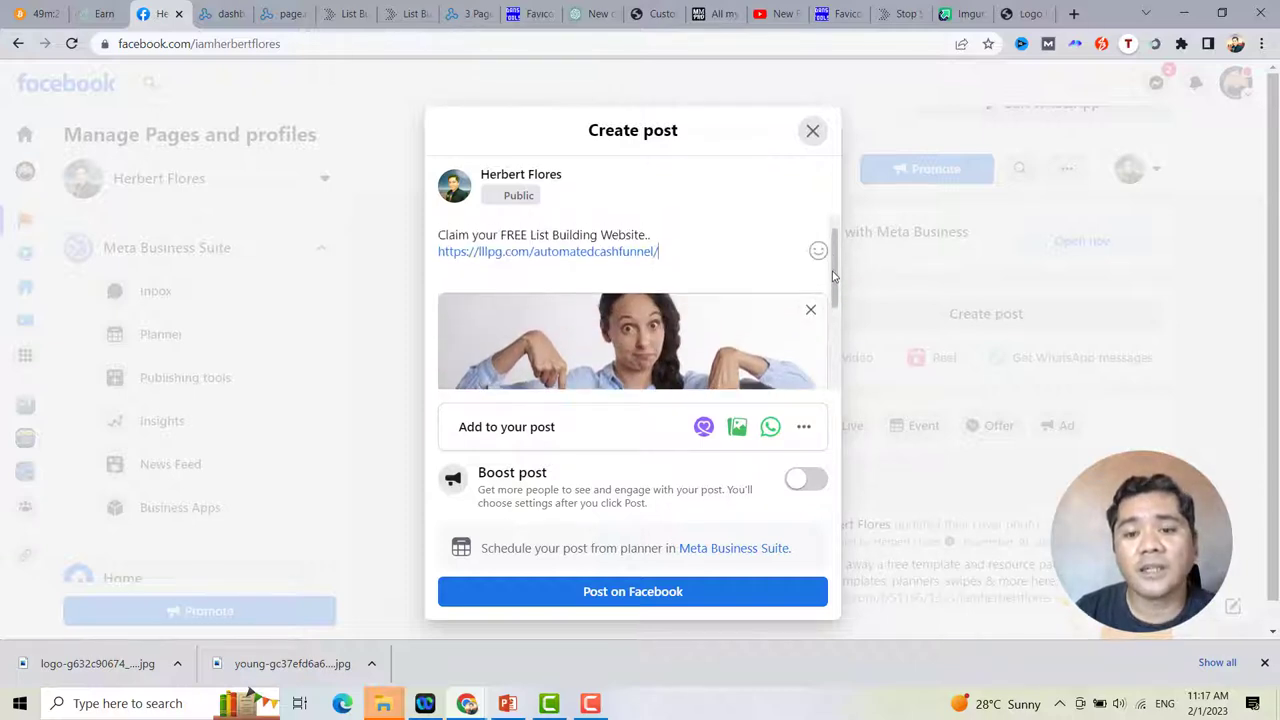
{"action": "scroll", "coordinate": [834, 276], "scroll_direction": "down", "scroll_amount": 1}
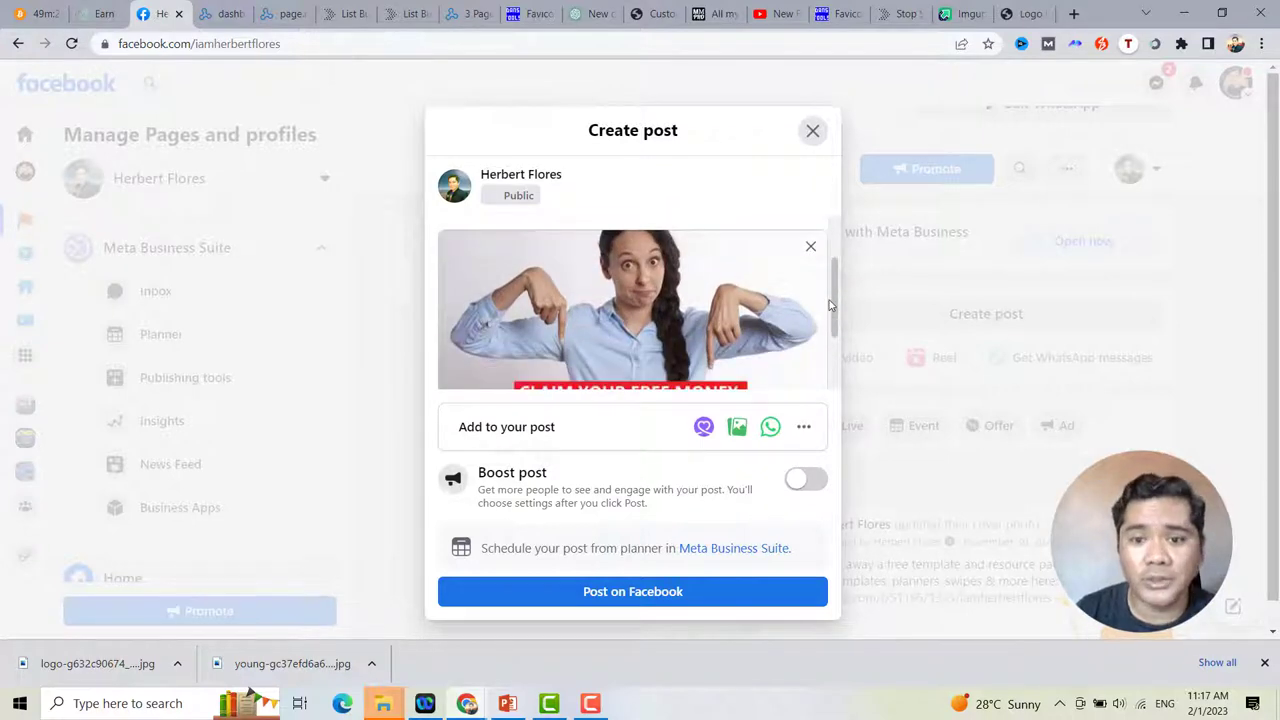
{"action": "left_click", "coordinate": [627, 592]}
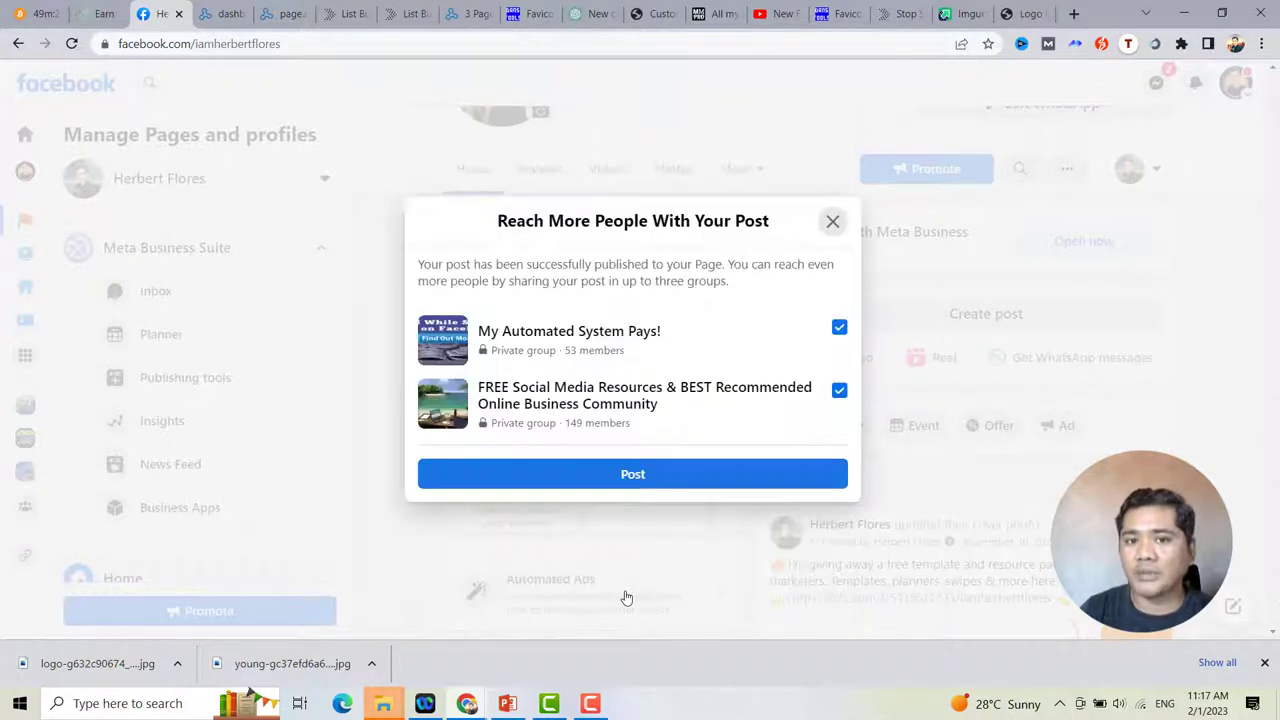
{"action": "left_click", "coordinate": [657, 481]}
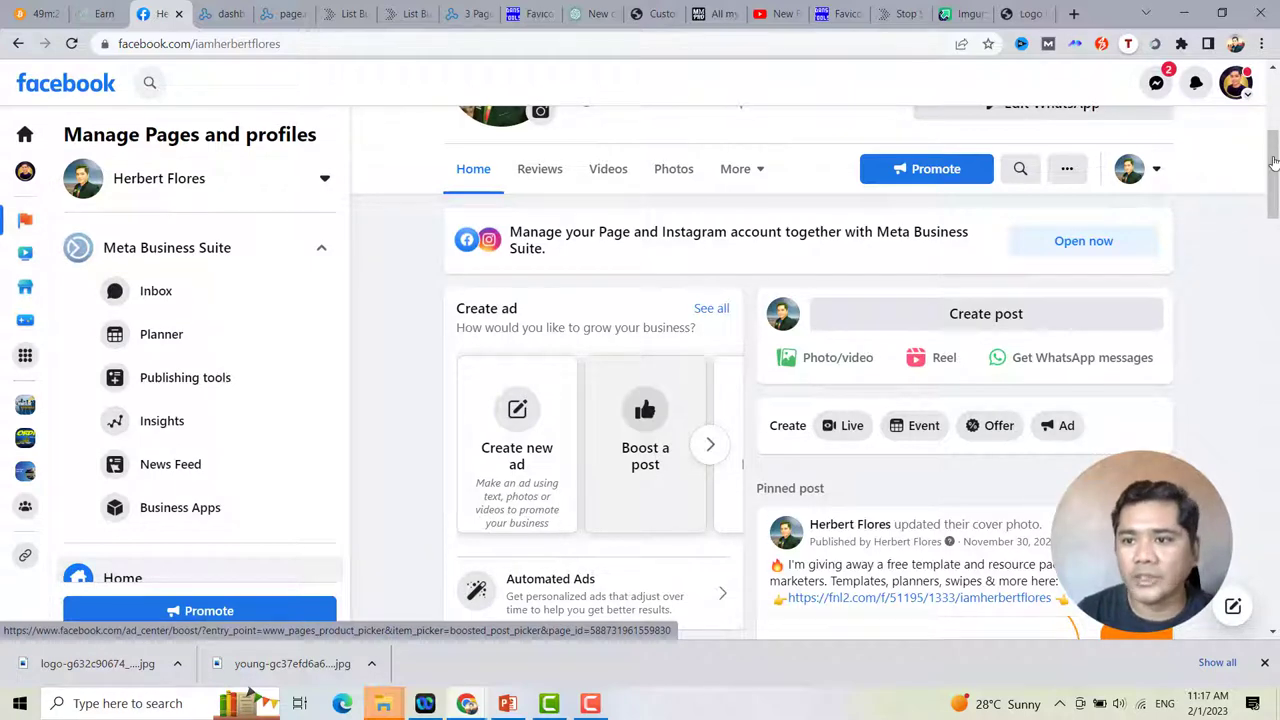
Scroll to the new post, select its funnel link, then return to the '3 Page Builder Updates' LeadsLeap tab
{"action": "left_click_drag", "start_coordinate": [1273, 165], "coordinate": [1274, 270]}
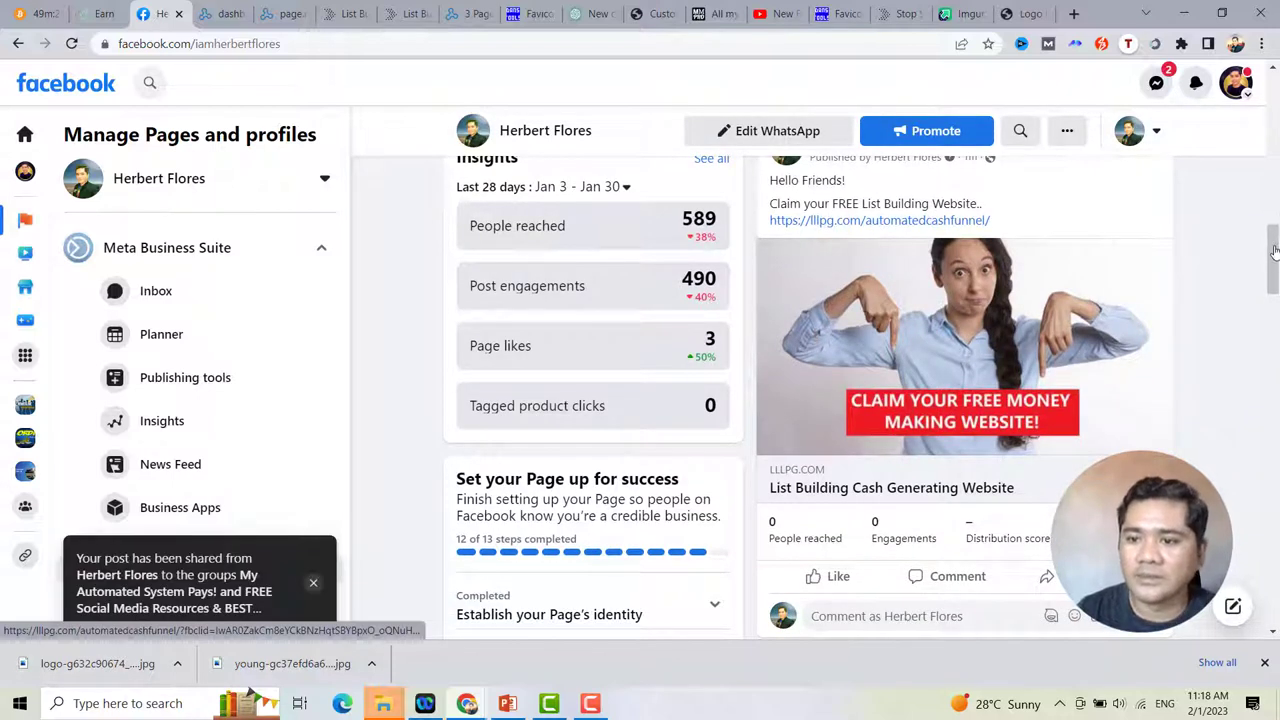
{"action": "left_click_drag", "start_coordinate": [1274, 257], "coordinate": [1275, 265]}
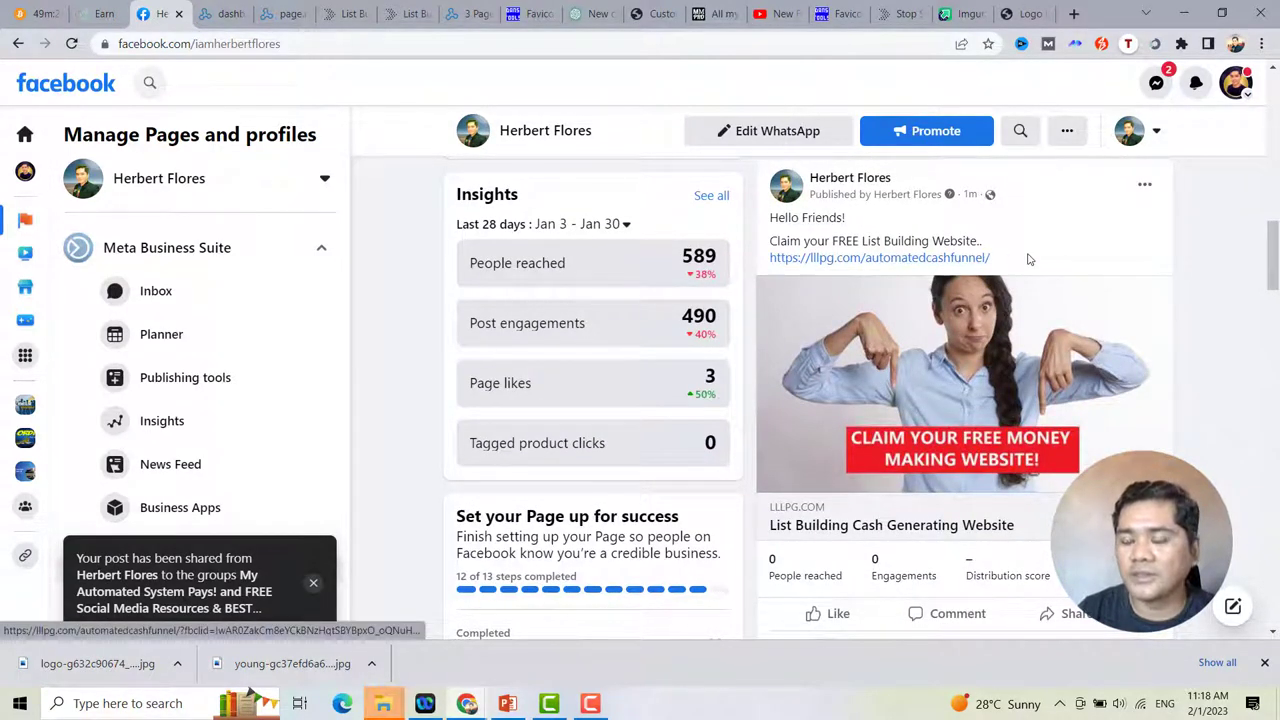
{"action": "left_click_drag", "start_coordinate": [775, 256], "coordinate": [1040, 261]}
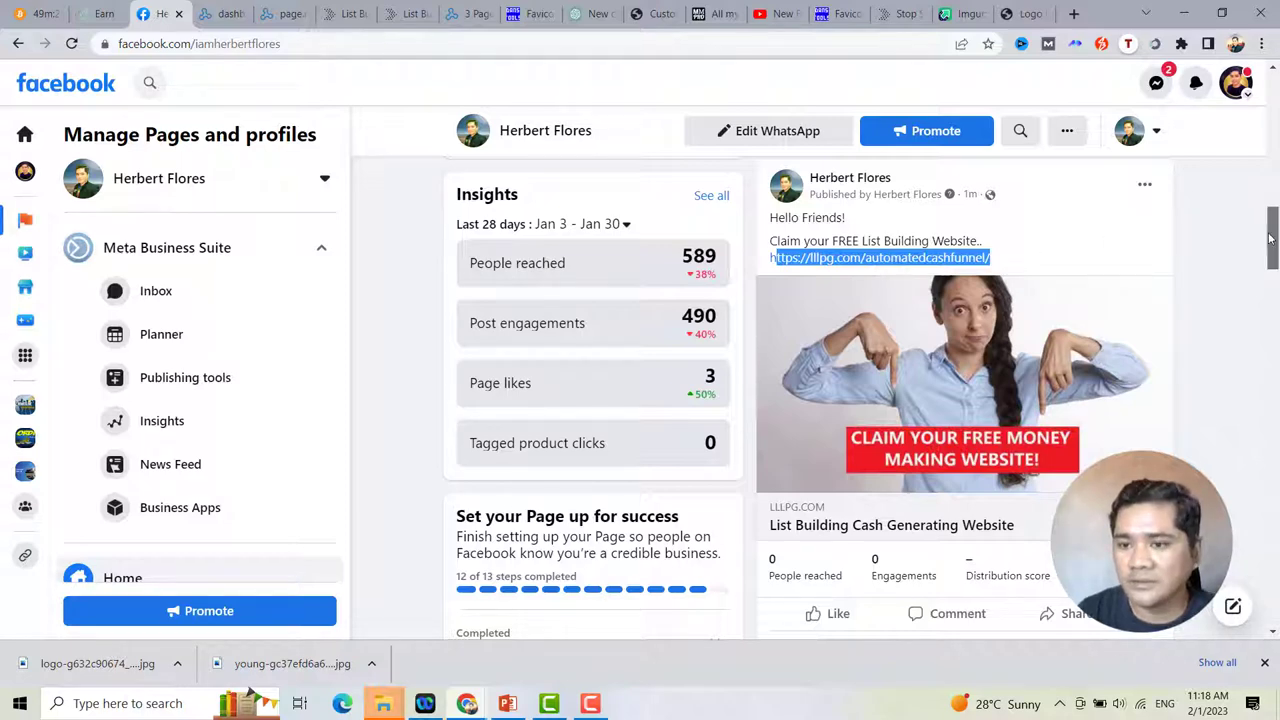
{"action": "left_click_drag", "start_coordinate": [1270, 236], "coordinate": [1276, 230]}
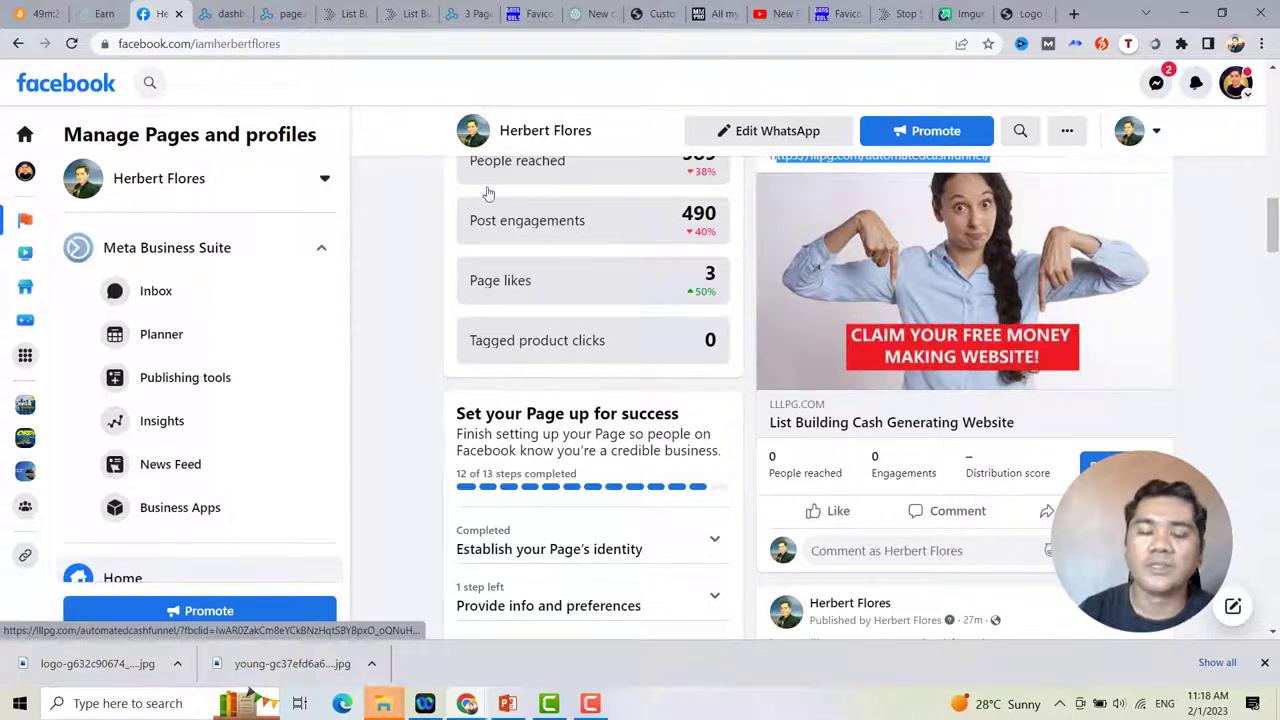
{"action": "left_click", "coordinate": [460, 13]}
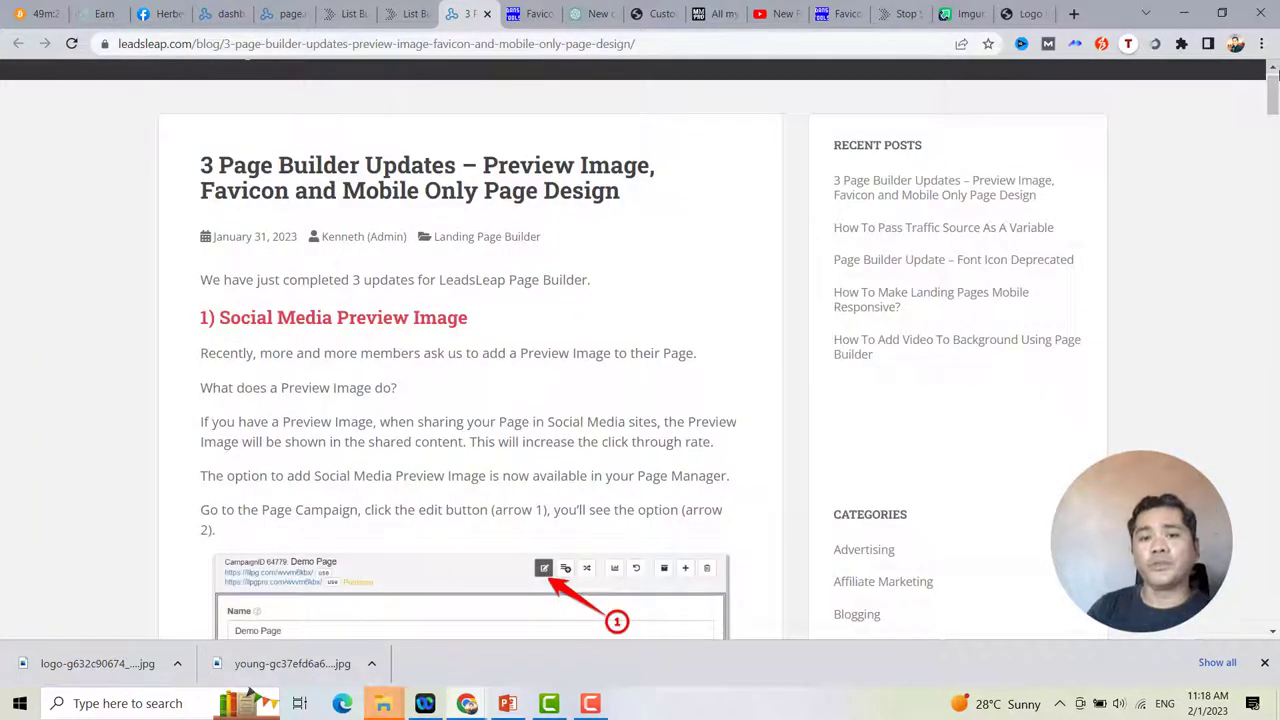